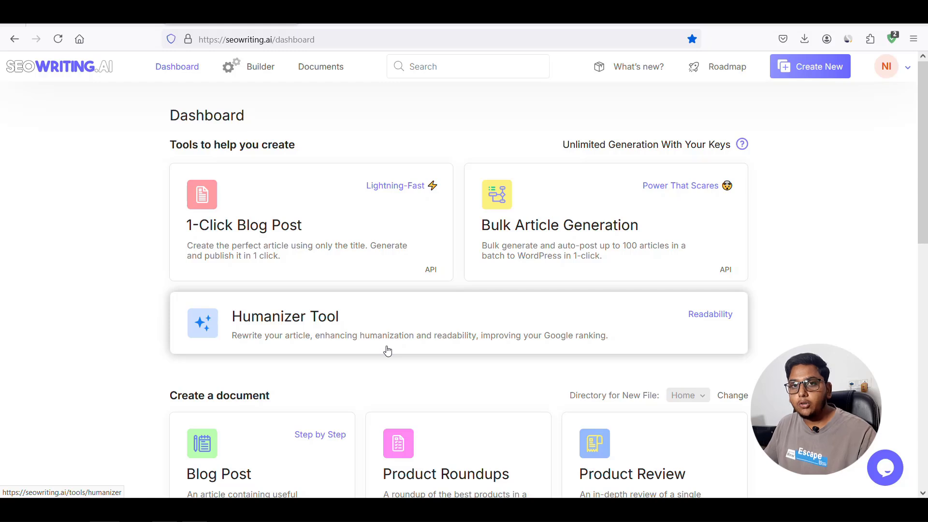
Step: Look over the dashboard's creation tools and open the 1-Click Blog Post tool
{"action": "left_click_drag", "start_coordinate": [924, 179], "coordinate": [925, 305]}
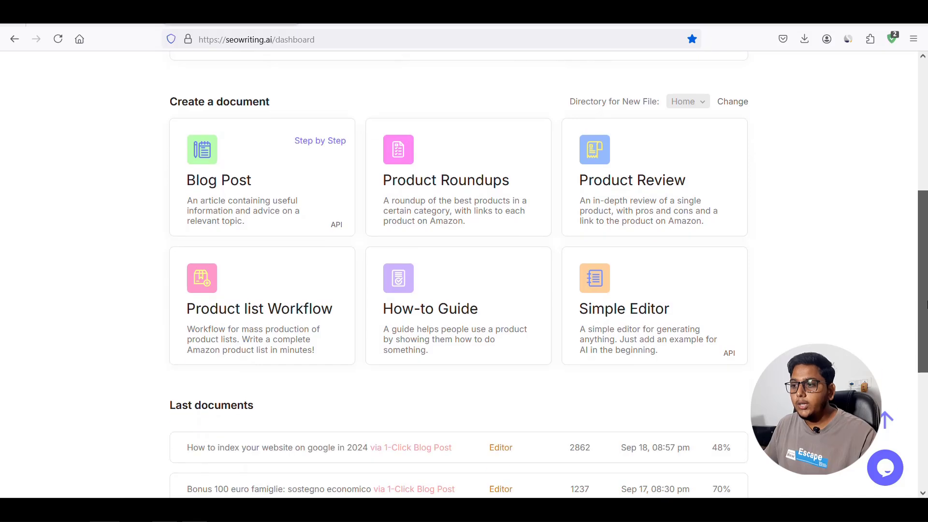
{"action": "scroll", "coordinate": [850, 281], "scroll_direction": "up", "scroll_amount": 6}
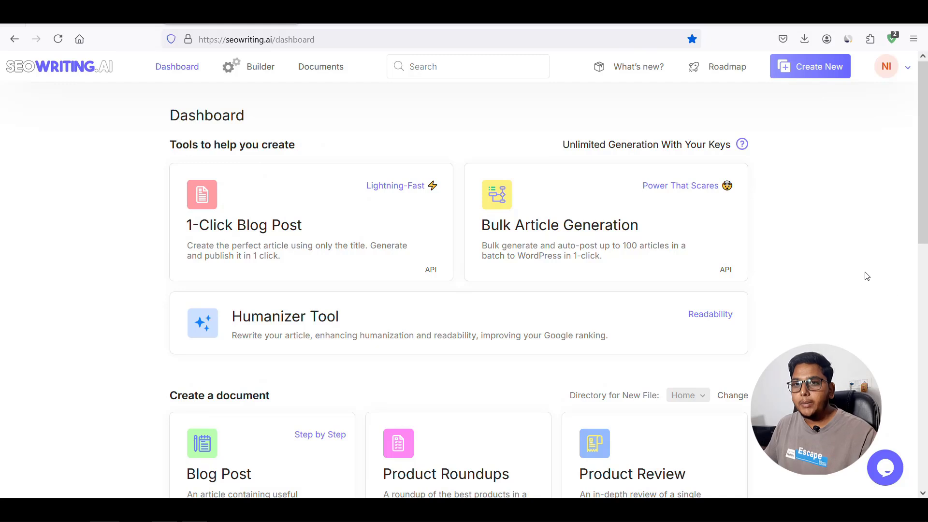
{"action": "left_click", "coordinate": [335, 223]}
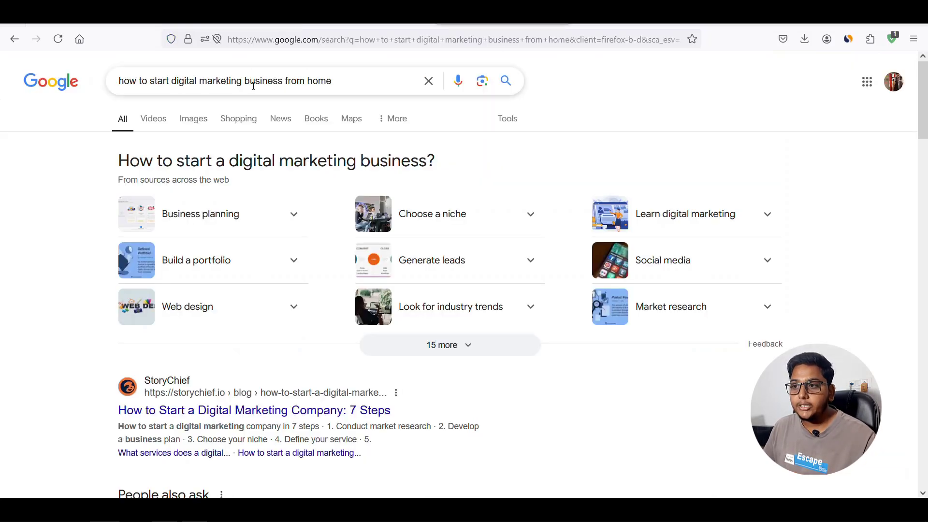
Step: Copy the query "how to start digital marketing business from home" from the Google search box
{"action": "triple_click", "coordinate": [329, 80]}
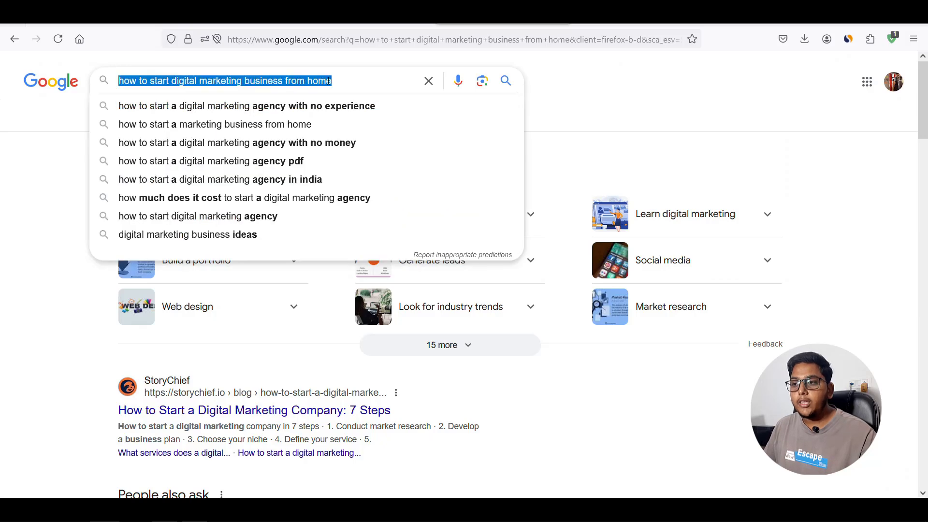
{"action": "right_click", "coordinate": [278, 83]}
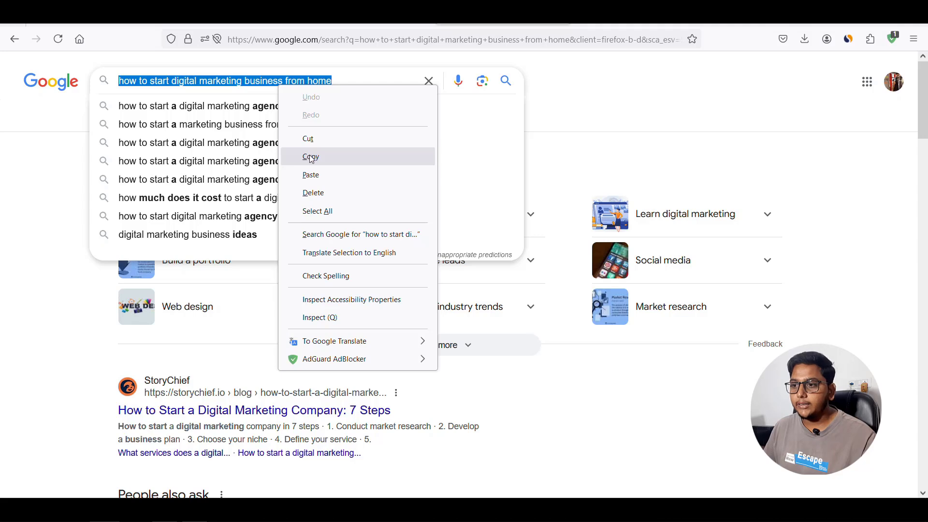
{"action": "left_click", "coordinate": [311, 159]}
{"action": "left_click", "coordinate": [22, 163]}
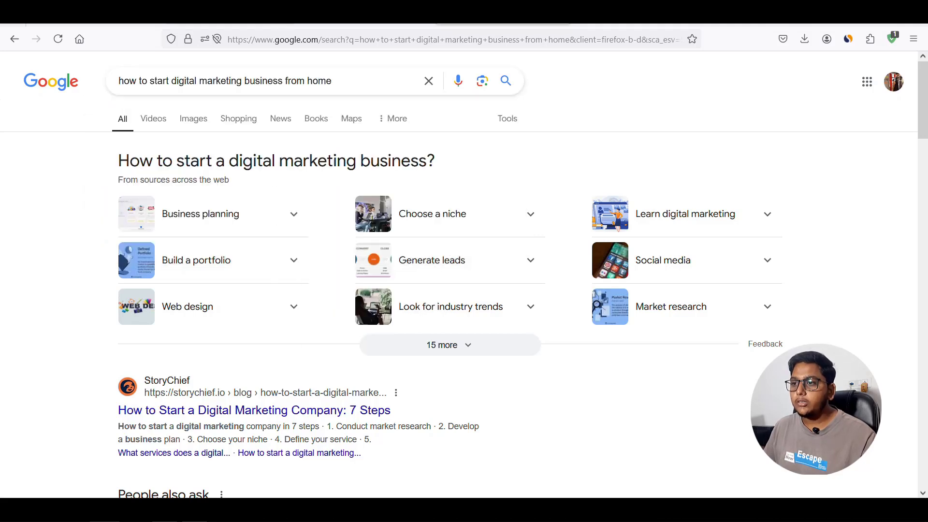
Step: Return to the 1-Click Blog Post page and paste the copied query as the main keyword
{"action": "left_click", "coordinate": [237, 15]}
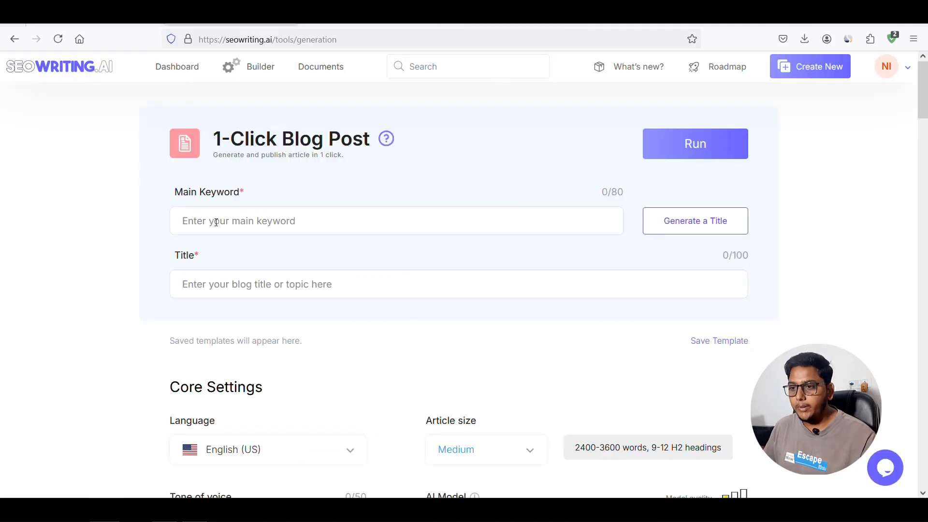
{"action": "left_click", "coordinate": [199, 218]}
{"action": "right_click", "coordinate": [199, 220]}
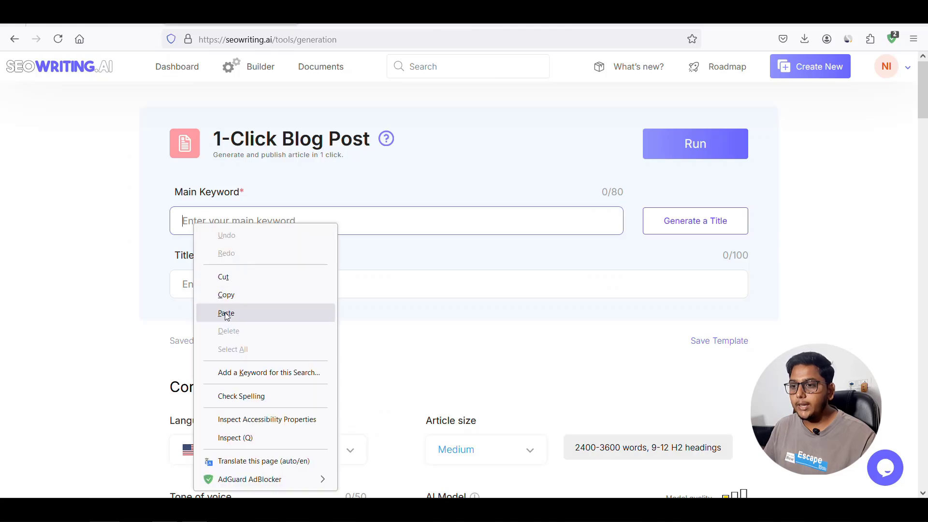
{"action": "left_click", "coordinate": [227, 314]}
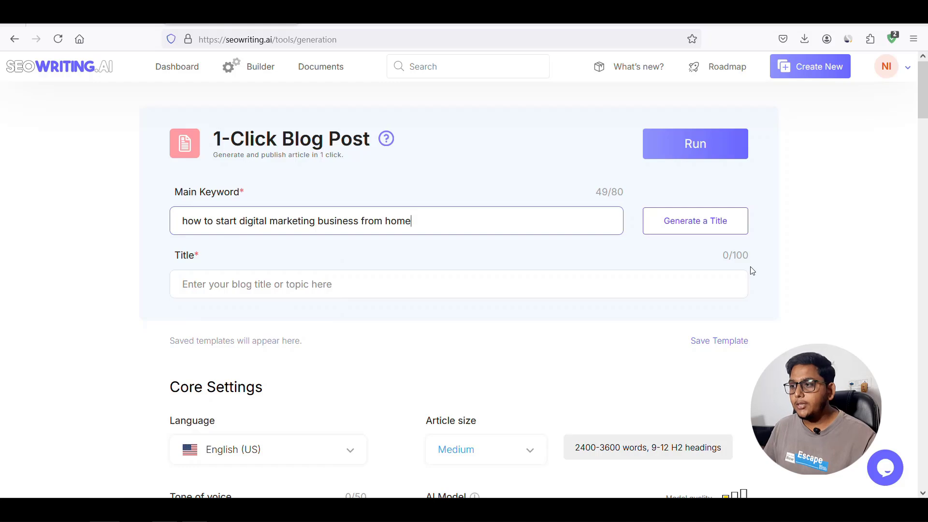
Step: Generate a title from the keyword and replace it with "How to start digital marketing business from home"
{"action": "left_click", "coordinate": [208, 285]}
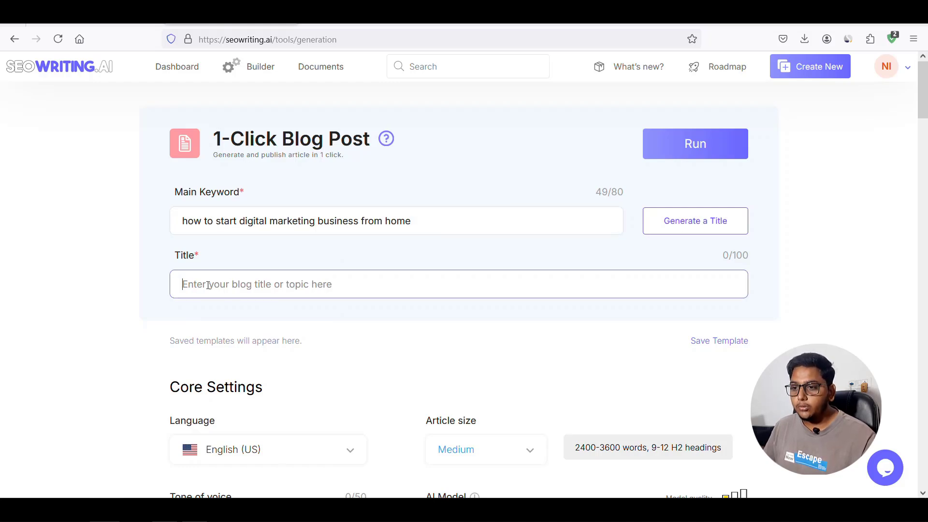
{"action": "left_click", "coordinate": [698, 227]}
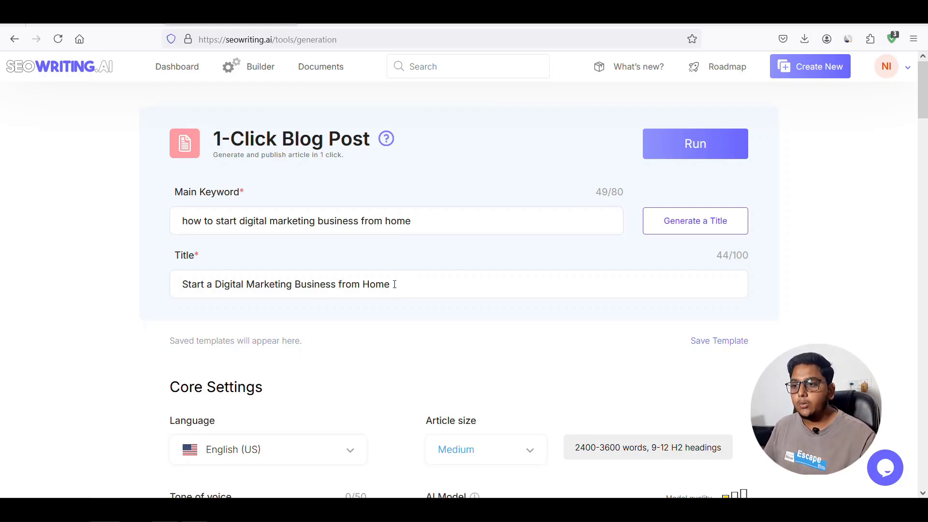
{"action": "left_click_drag", "start_coordinate": [394, 284], "coordinate": [162, 273]}
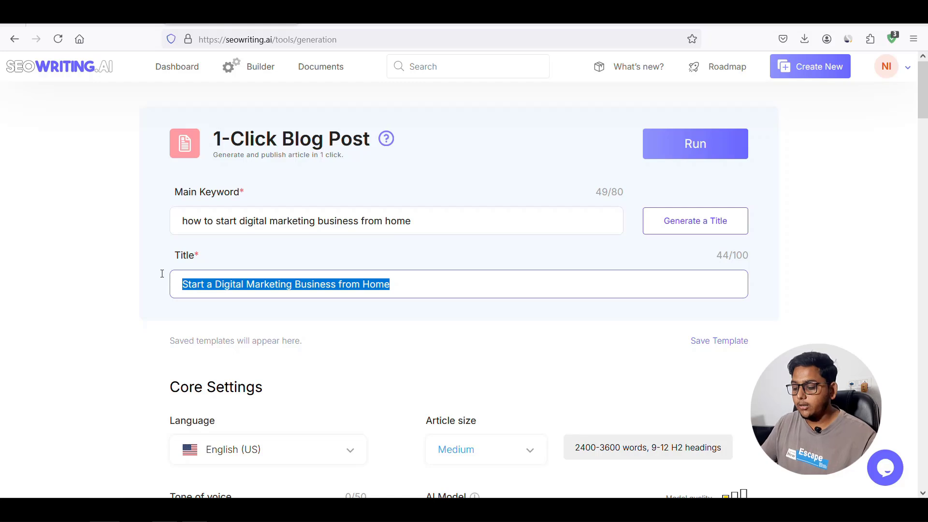
{"action": "key", "text": "BackSpace"}
{"action": "key", "text": "ctrl+v"}
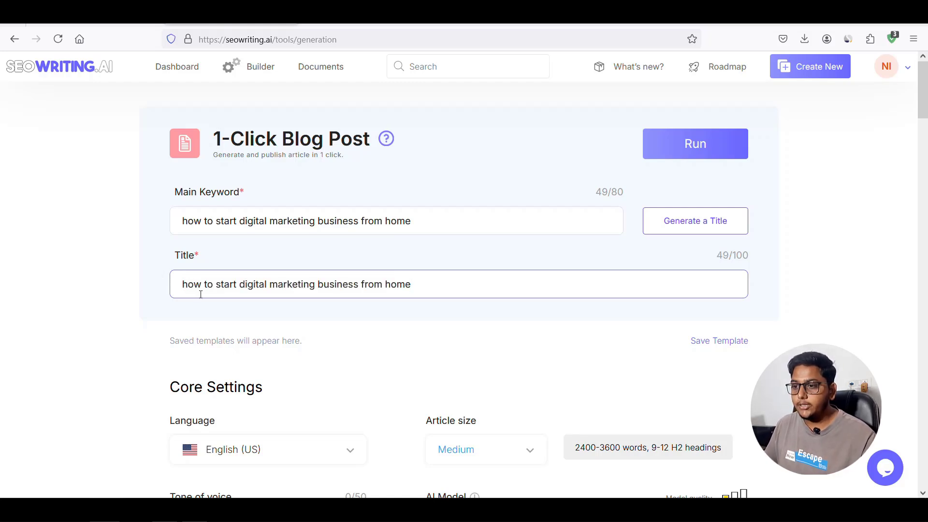
{"action": "key", "text": "BackSpace"}
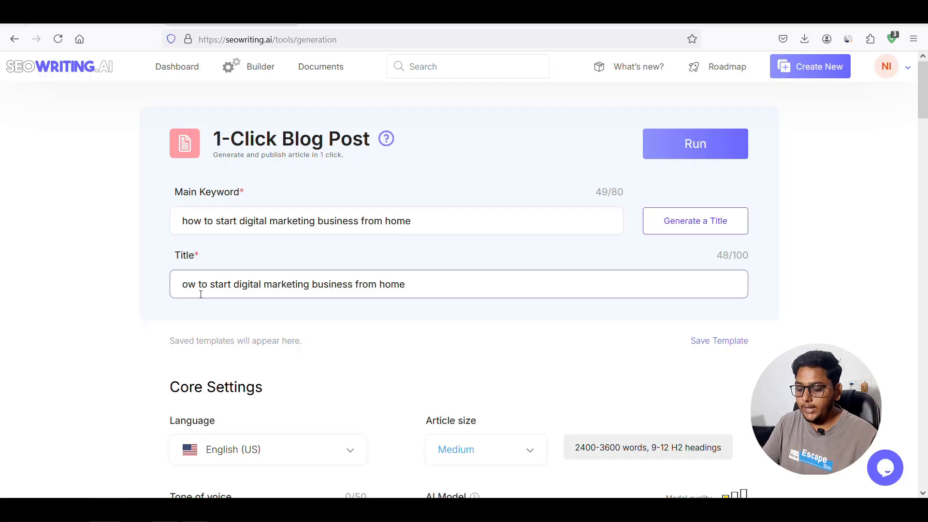
{"action": "type", "text": "H"}
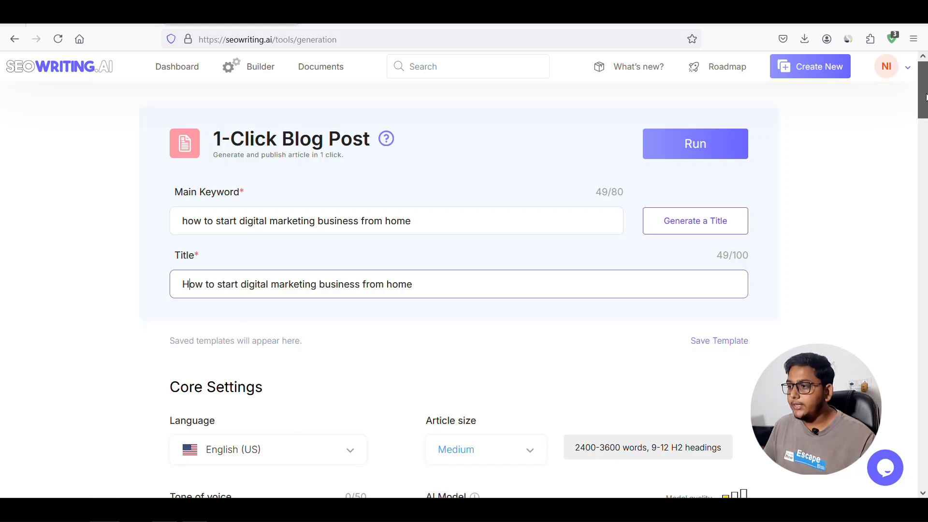
Step: Choose English (US) as the language and Medium as the article size in the core settings
{"action": "left_click_drag", "start_coordinate": [926, 101], "coordinate": [927, 136]}
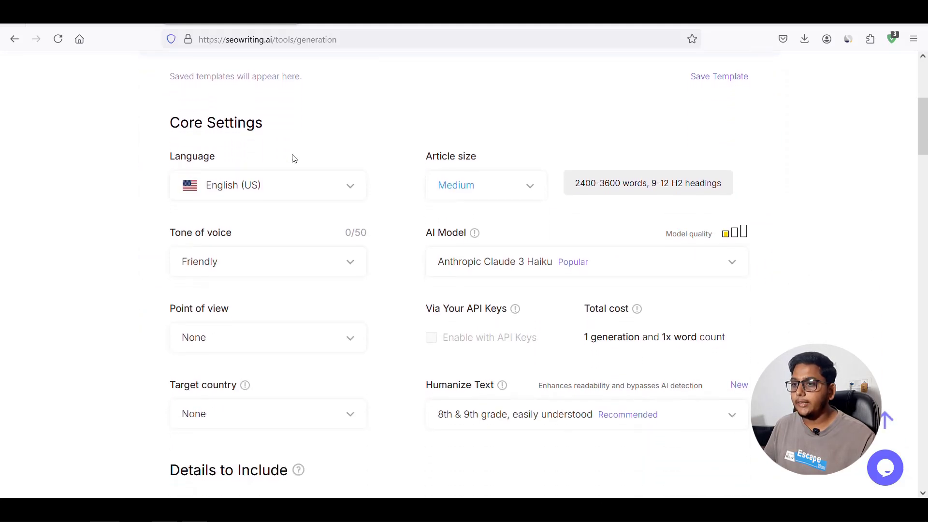
{"action": "left_click", "coordinate": [324, 193]}
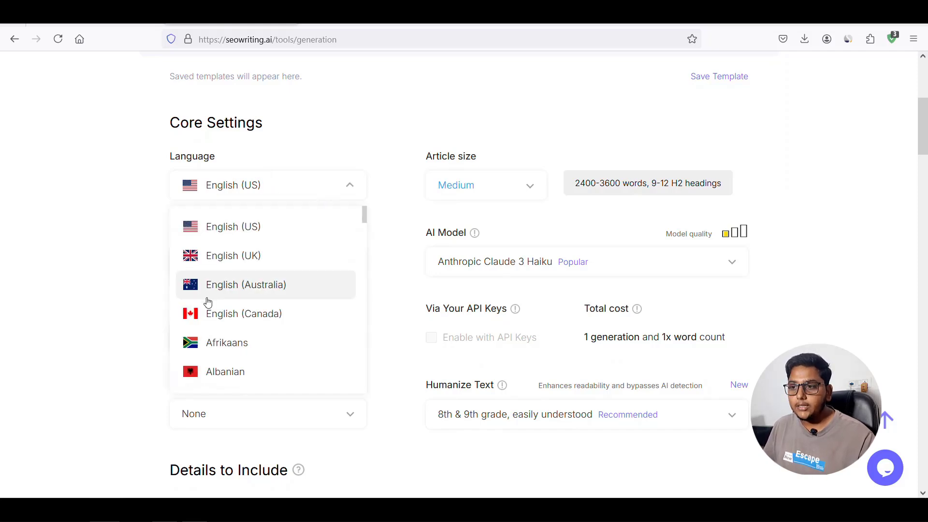
{"action": "left_click", "coordinate": [226, 232]}
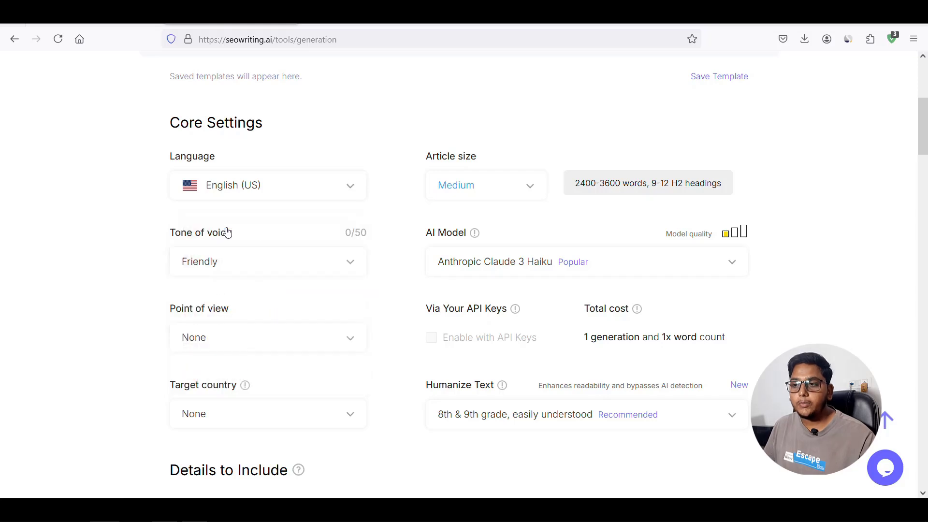
{"action": "left_click", "coordinate": [518, 188]}
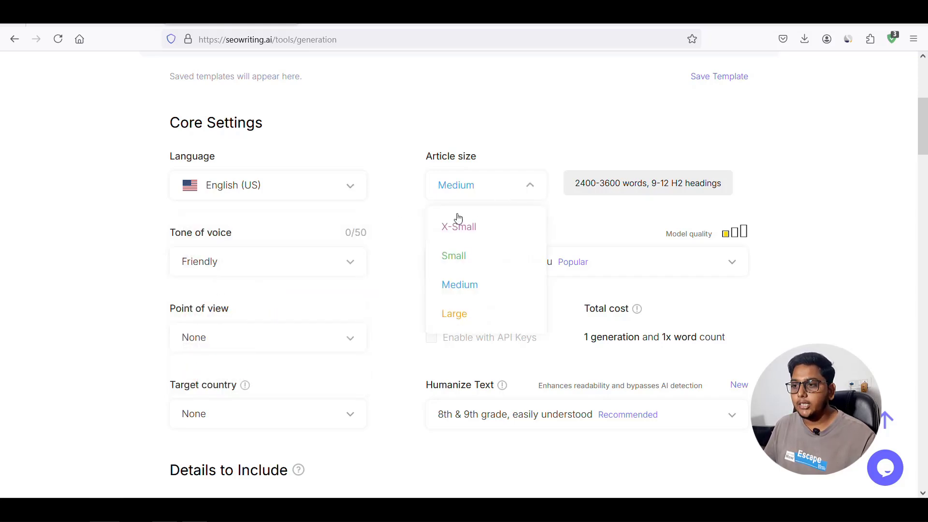
{"action": "left_click", "coordinate": [460, 287]}
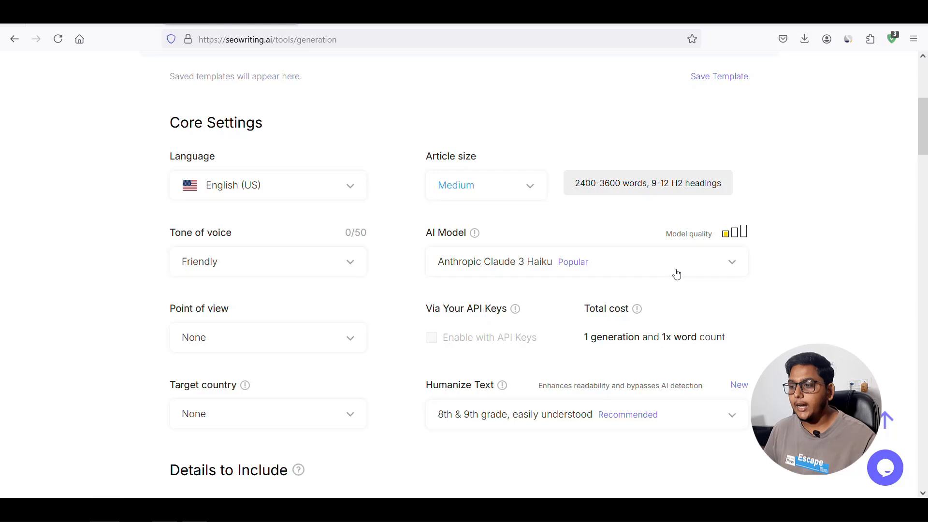
Step: Set the AI model to Anthropic Claude 3 Opus and the tone of voice to Friendly
{"action": "left_click", "coordinate": [709, 271]}
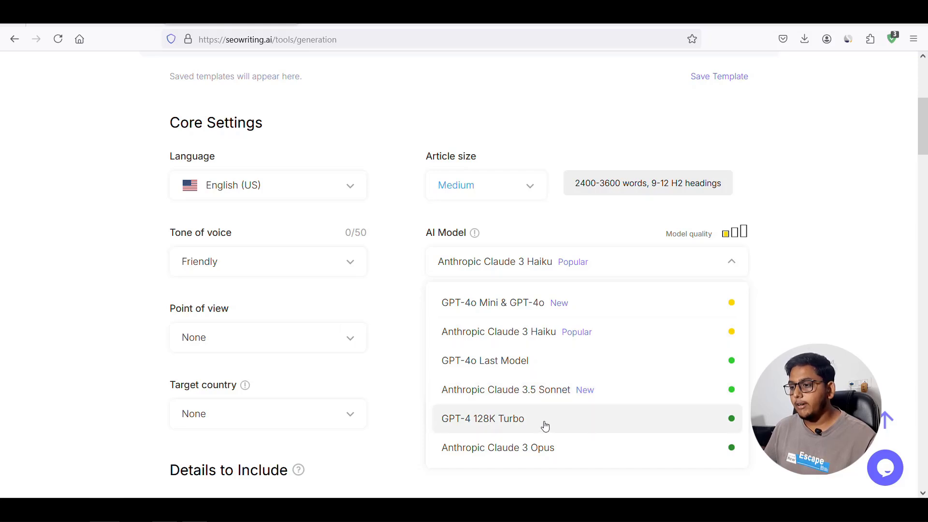
{"action": "left_click", "coordinate": [531, 449]}
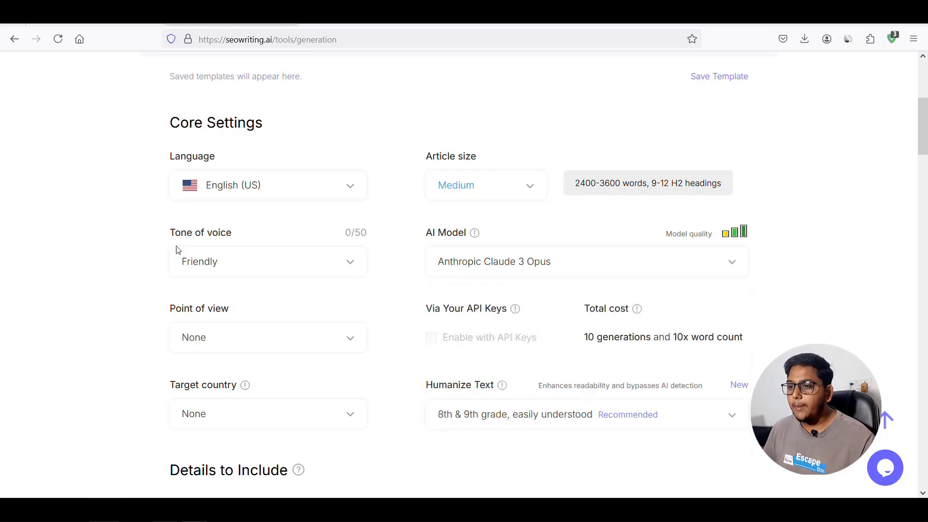
{"action": "left_click", "coordinate": [269, 264]}
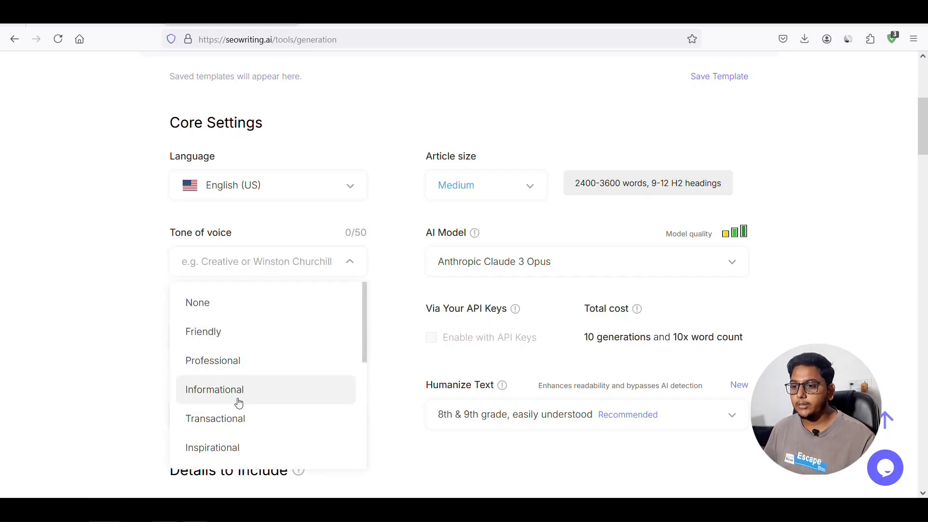
{"action": "left_click", "coordinate": [205, 340]}
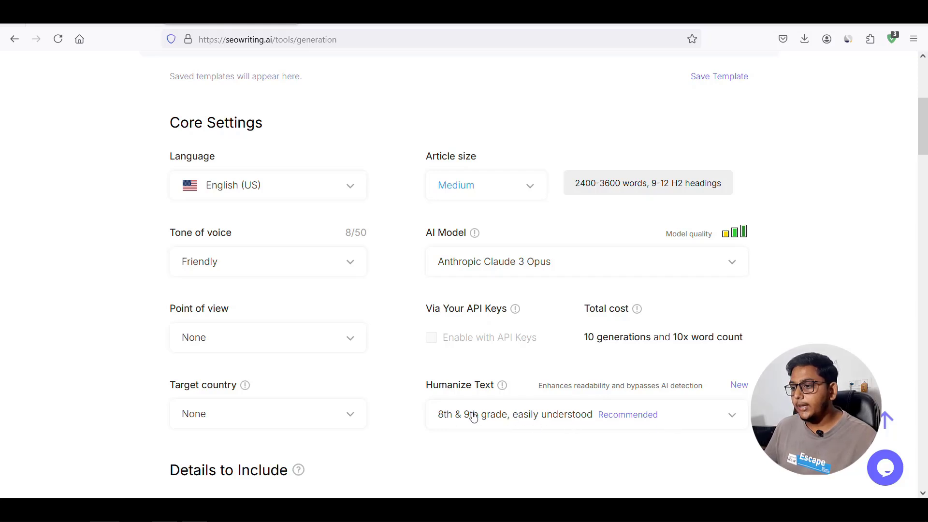
Step: Select 8th & 9th grade, easily understood for Humanize Text and review the point of view options without choosing one
{"action": "left_click", "coordinate": [709, 423]}
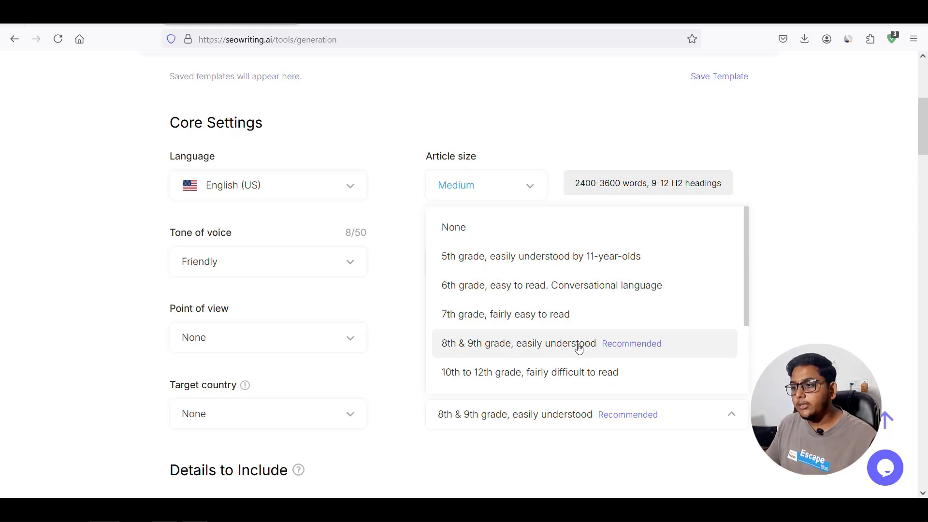
{"action": "left_click", "coordinate": [547, 344]}
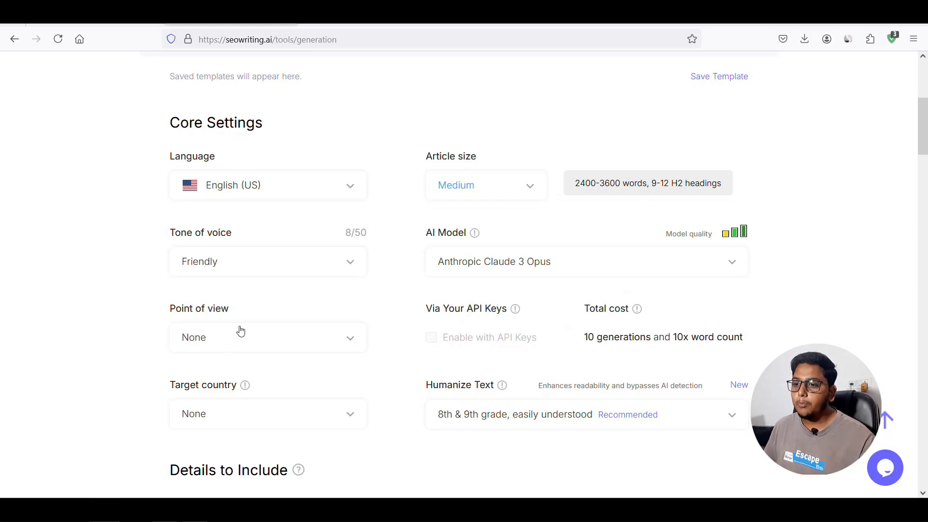
{"action": "left_click", "coordinate": [280, 348]}
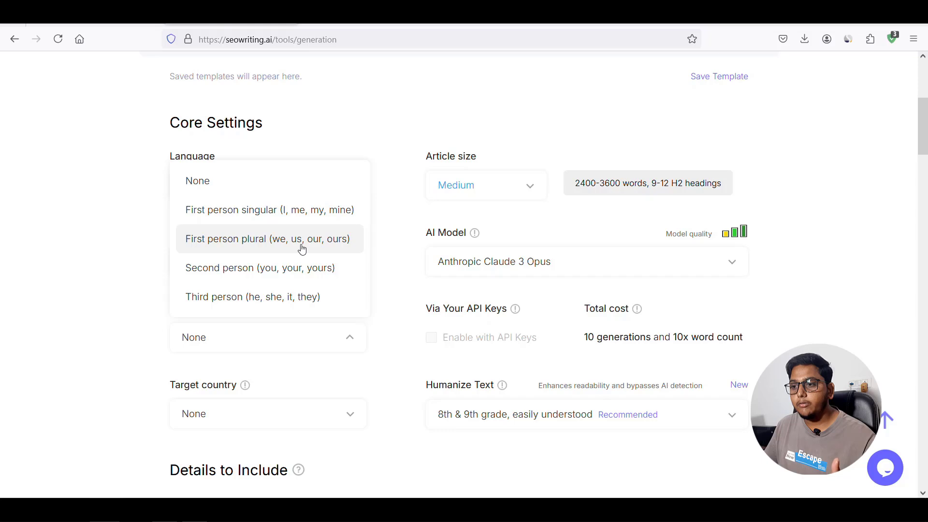
{"action": "left_click", "coordinate": [111, 267]}
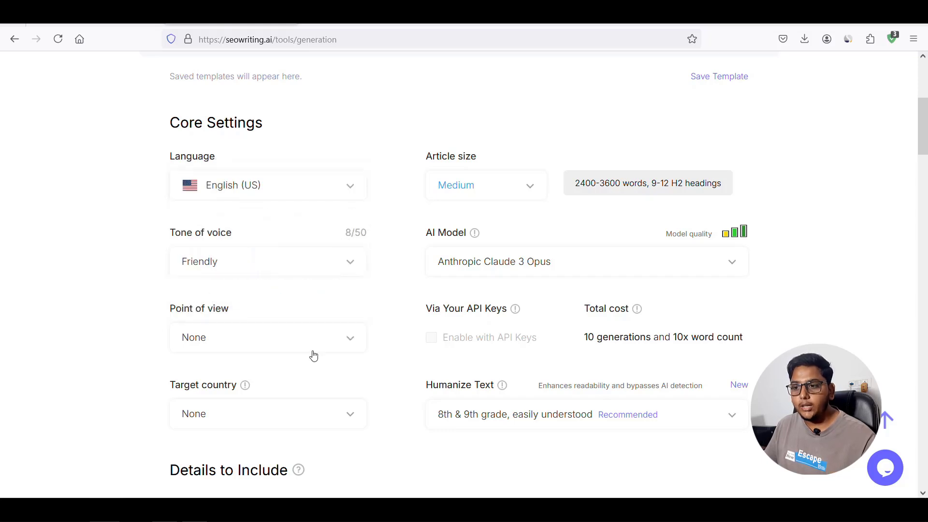
Step: Set the article's target country to India
{"action": "left_click", "coordinate": [291, 415]}
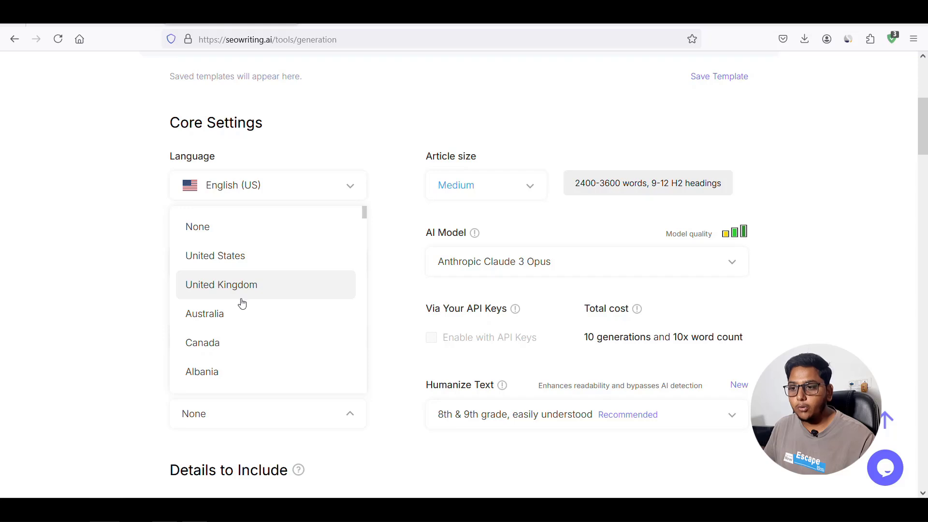
{"action": "scroll", "coordinate": [242, 303], "scroll_direction": "down", "scroll_amount": 10}
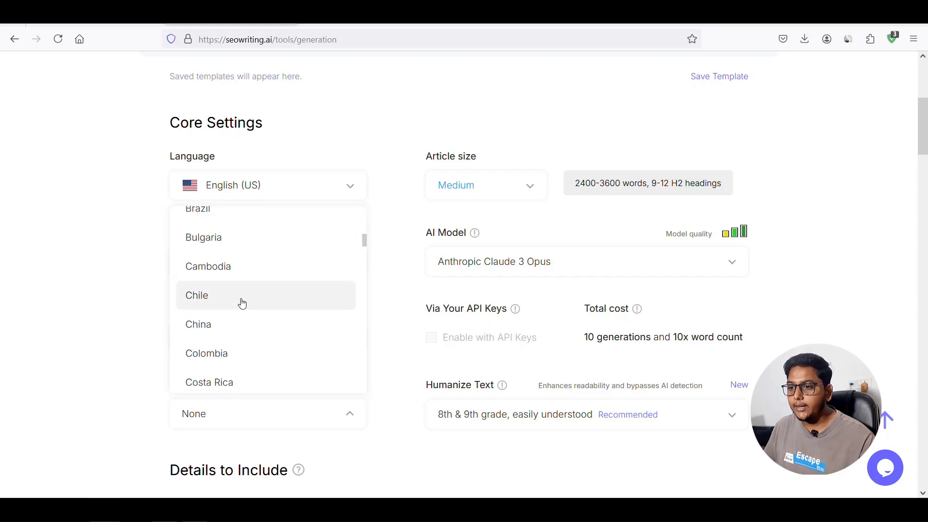
{"action": "scroll", "coordinate": [242, 303], "scroll_direction": "down", "scroll_amount": 8}
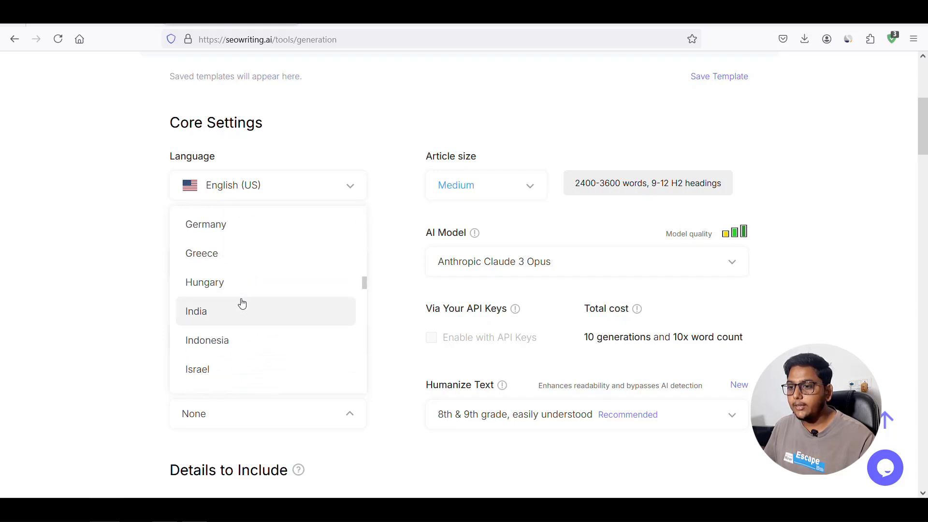
{"action": "left_click", "coordinate": [205, 317]}
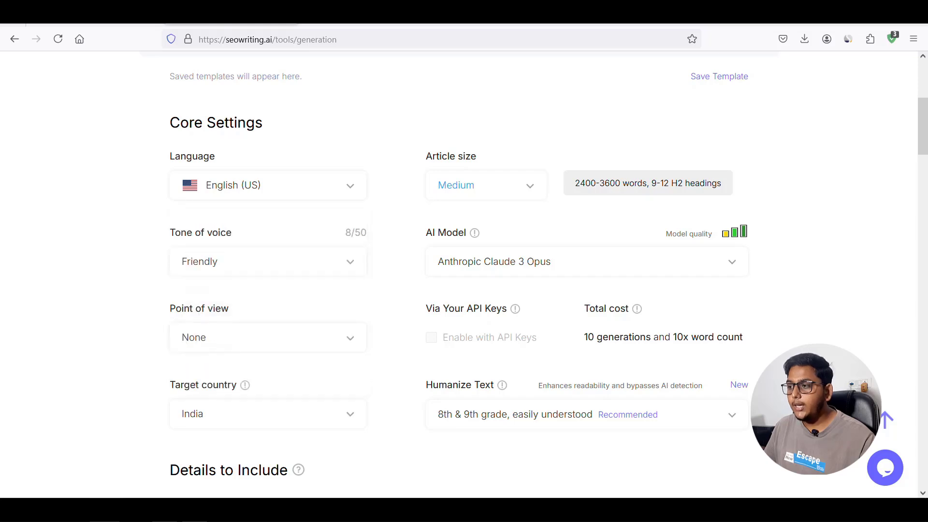
Step: Enable Intense mode under Details to Include and enter "how to start digital marketing business from home" as the first detail
{"action": "left_click_drag", "start_coordinate": [927, 137], "coordinate": [927, 171]}
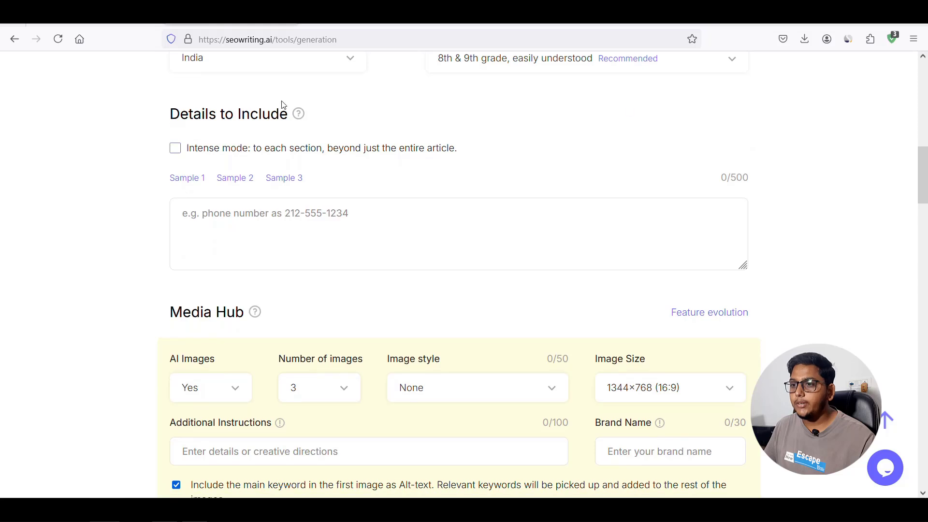
{"action": "left_click", "coordinate": [175, 148]}
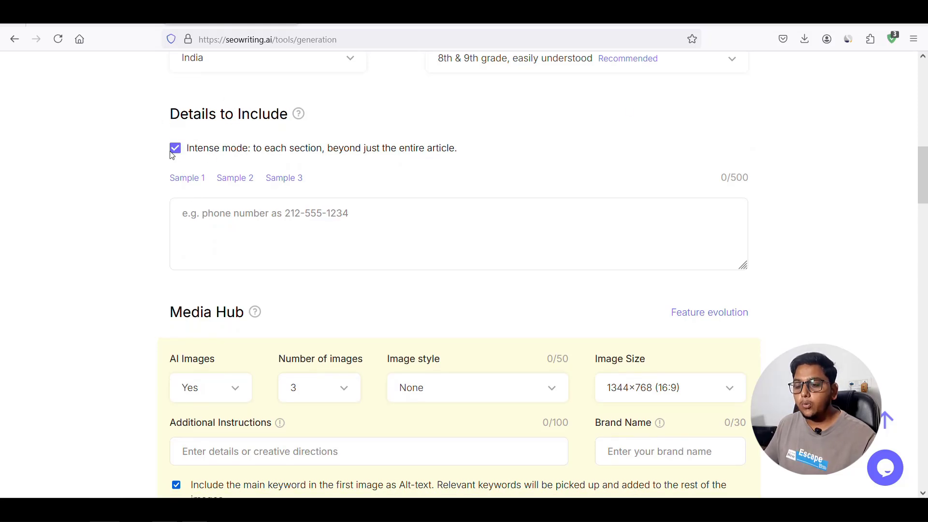
{"action": "left_click", "coordinate": [200, 216]}
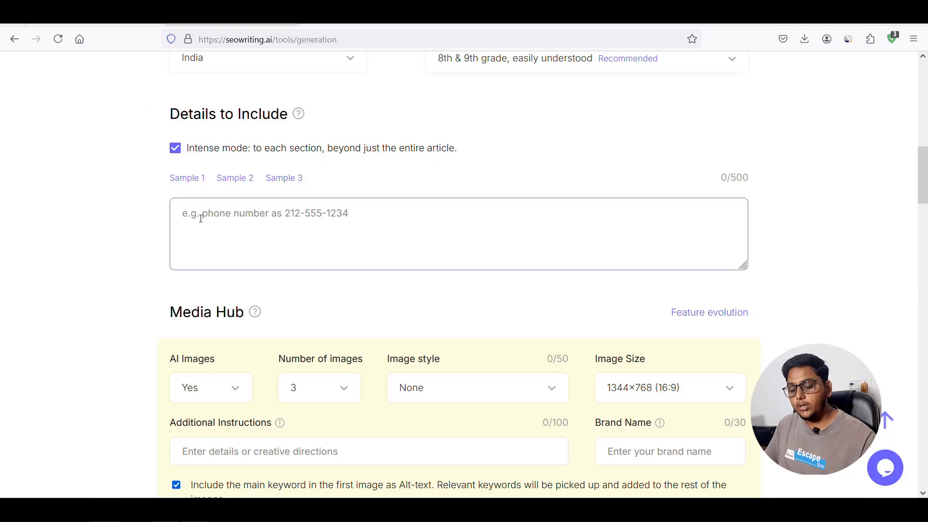
{"action": "type", "text": "how to start digital marketing business from home"}
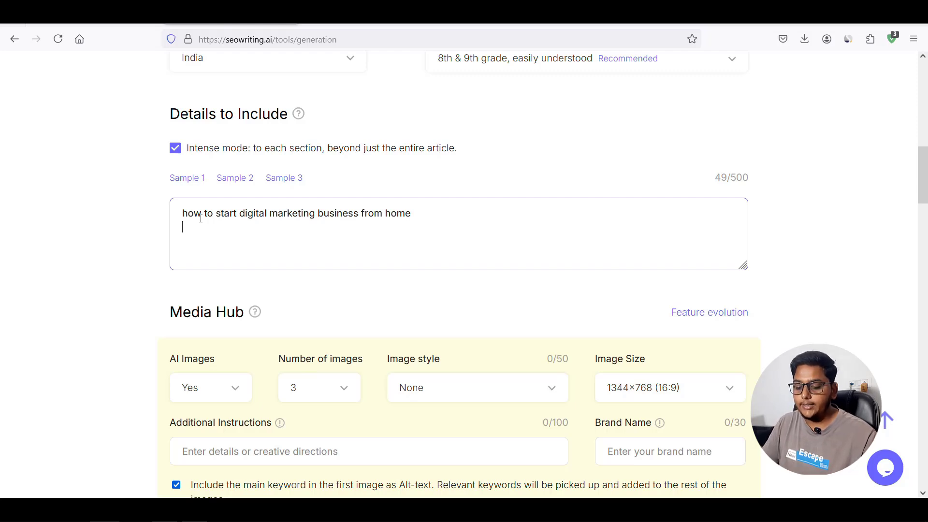
Step: Add "start business from home" as the second line of the details to include
{"action": "type", "text": "start b"}
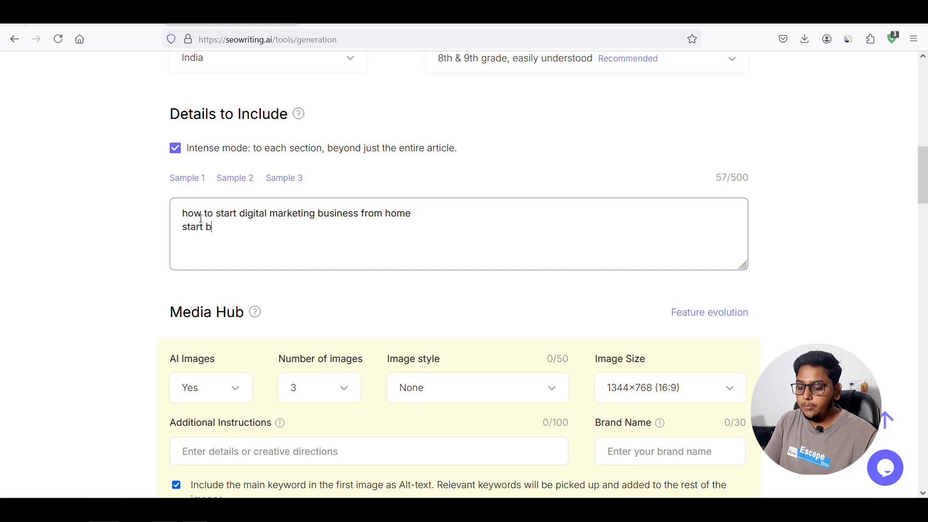
{"action": "type", "text": "usin"}
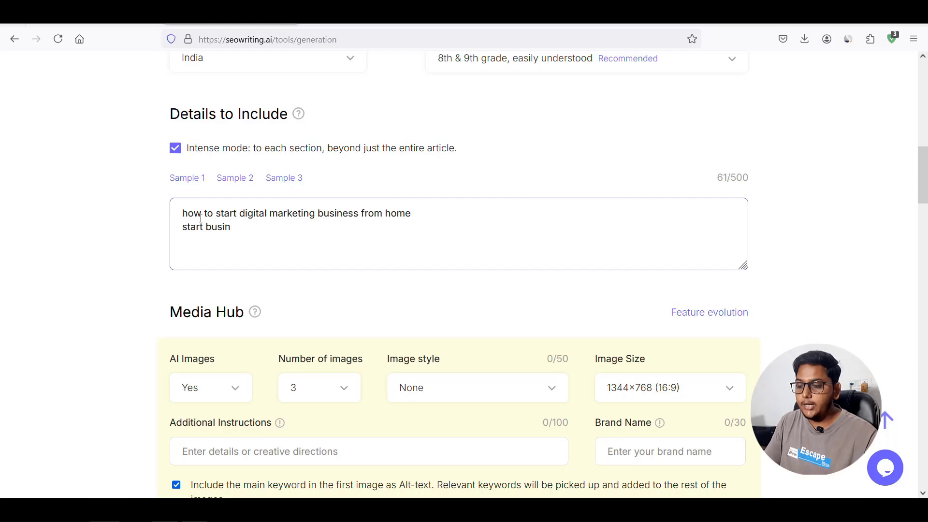
{"action": "type", "text": "ss"}
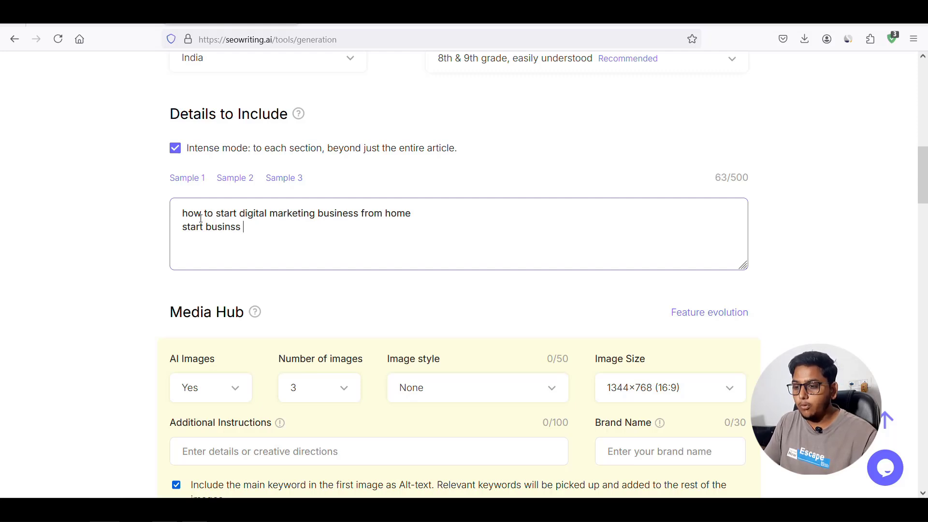
{"action": "type", "text": " fr"}
{"action": "key", "text": "BackSpace"}
{"action": "key", "text": "BackSpace"}
{"action": "key", "text": "BackSpace"}
{"action": "key", "text": "BackSpace"}
{"action": "key", "text": "BackSpace"}
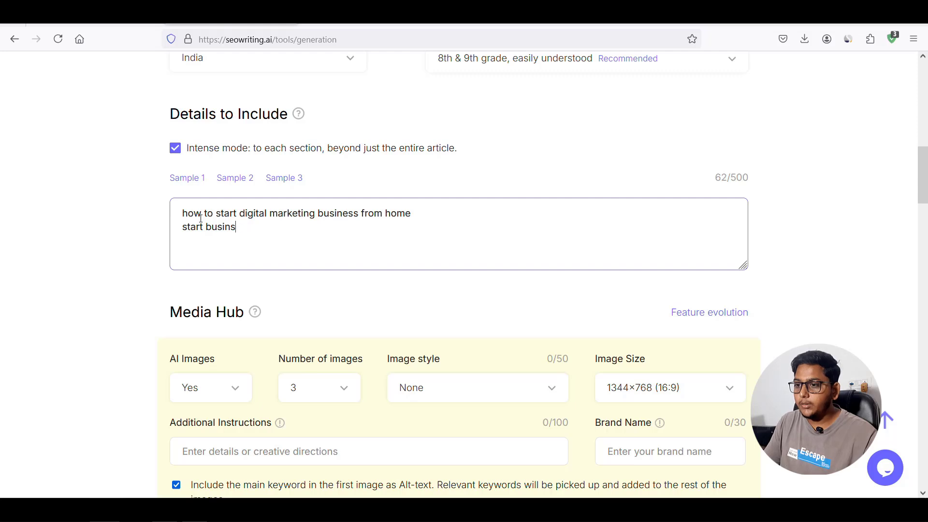
{"action": "type", "text": "ness "}
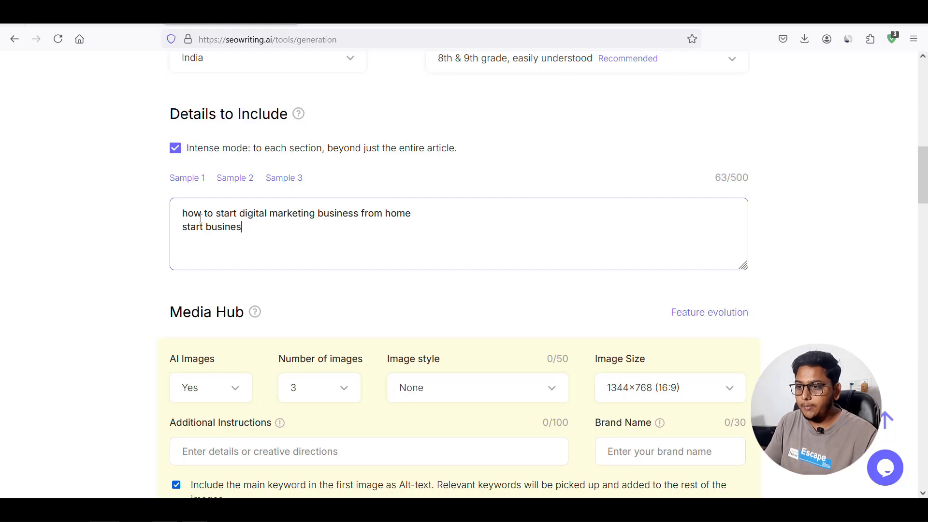
{"action": "type", "text": " fro"}
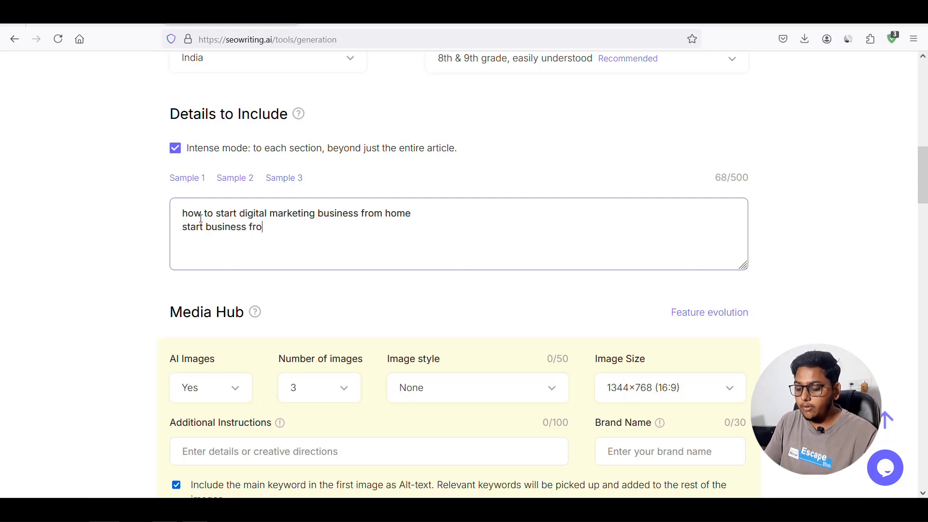
{"action": "type", "text": "m home"}
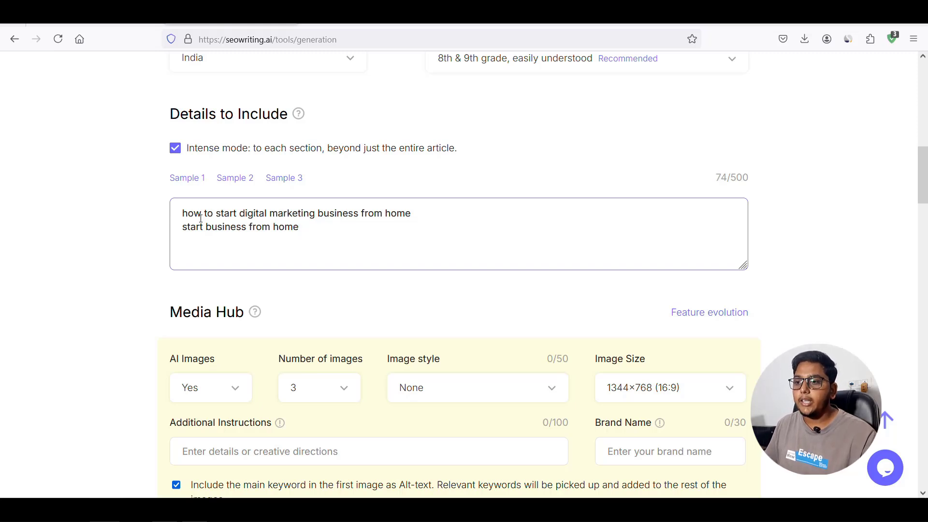
Step: Add "digital agency" as a third line in the details to include
{"action": "key", "text": "Return"}
{"action": "type", "text": "di"}
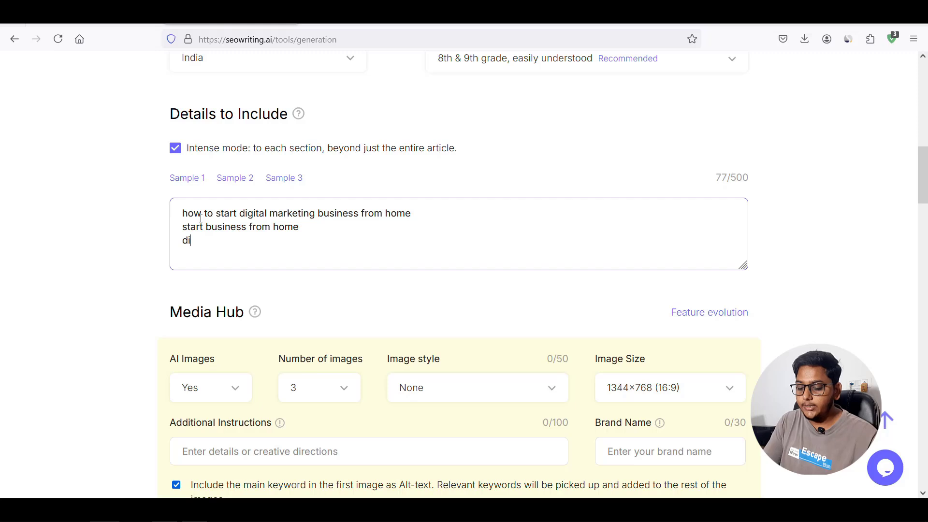
{"action": "type", "text": "git"}
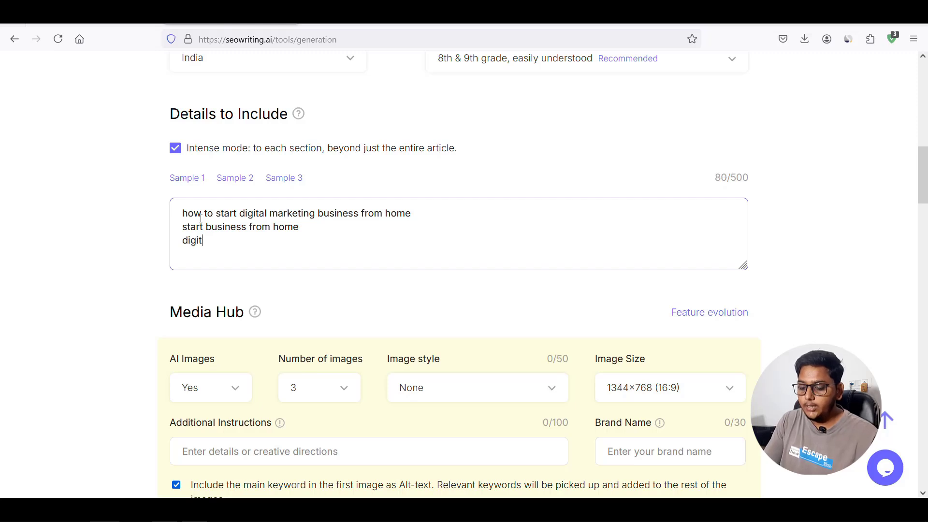
{"action": "type", "text": "al agen"}
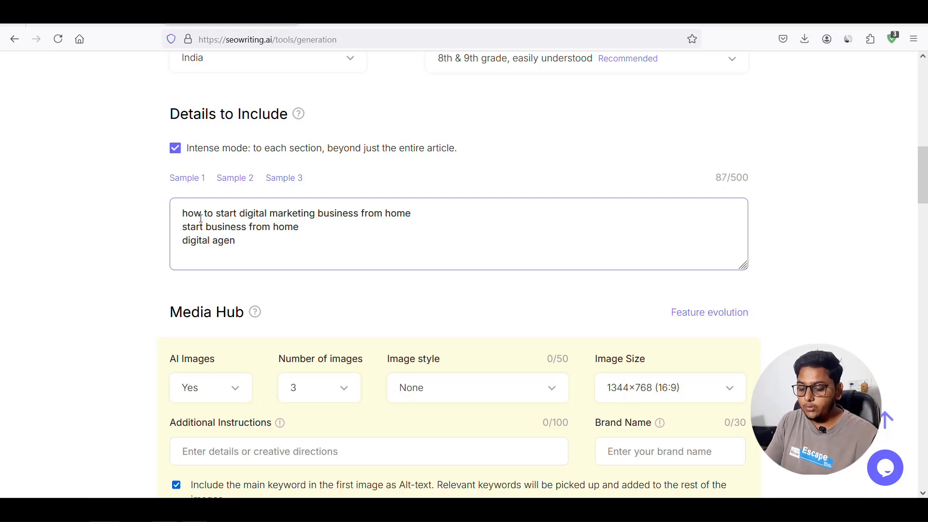
{"action": "type", "text": "cy"}
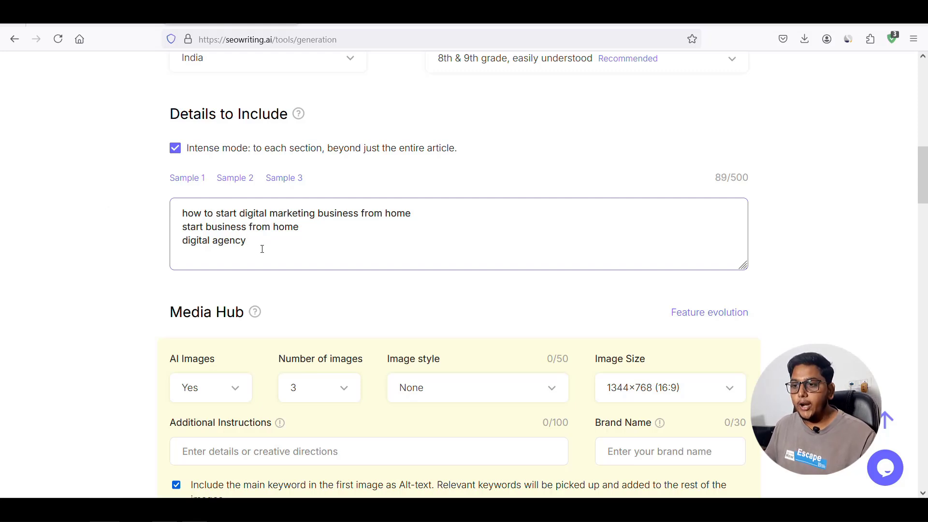
Step: Enter "digital agency business" as the additional instructions for the AI images in the Media Hub
{"action": "scroll", "coordinate": [925, 211], "scroll_direction": "down", "scroll_amount": 4}
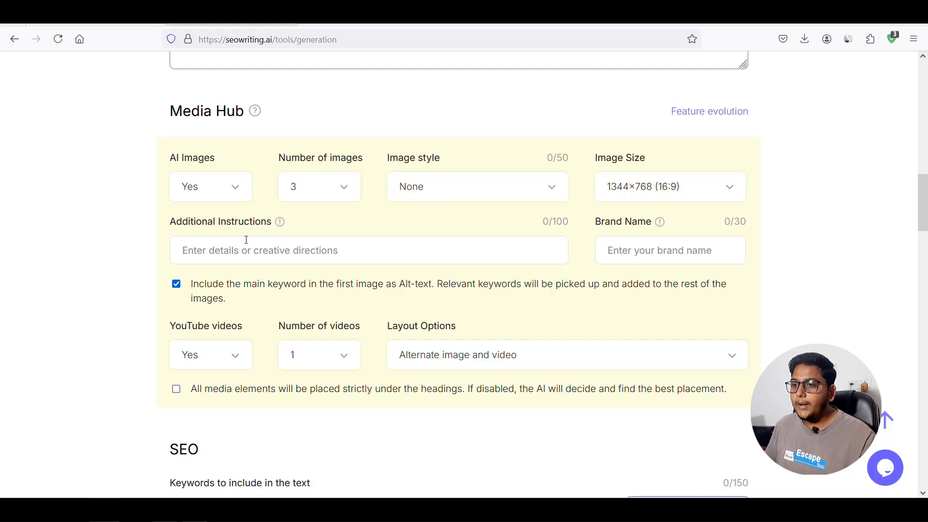
{"action": "left_click", "coordinate": [210, 253]}
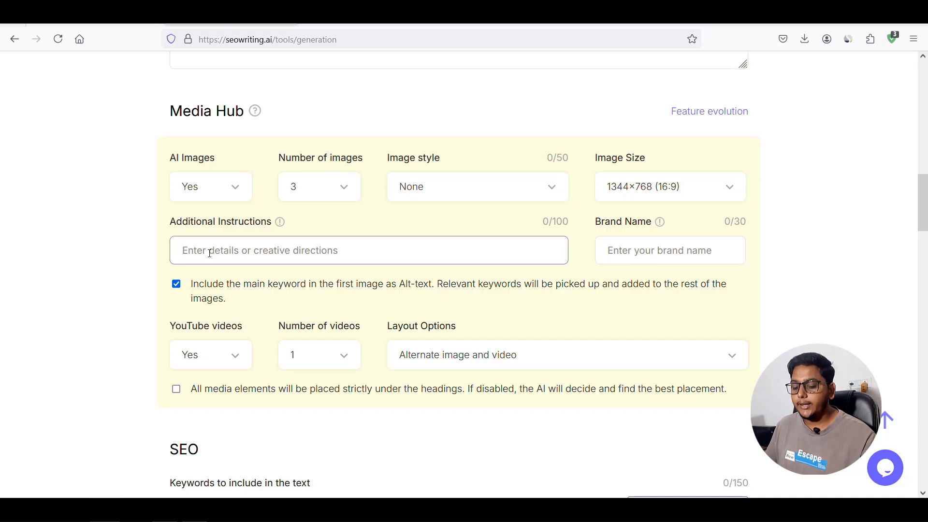
{"action": "type", "text": "dig"}
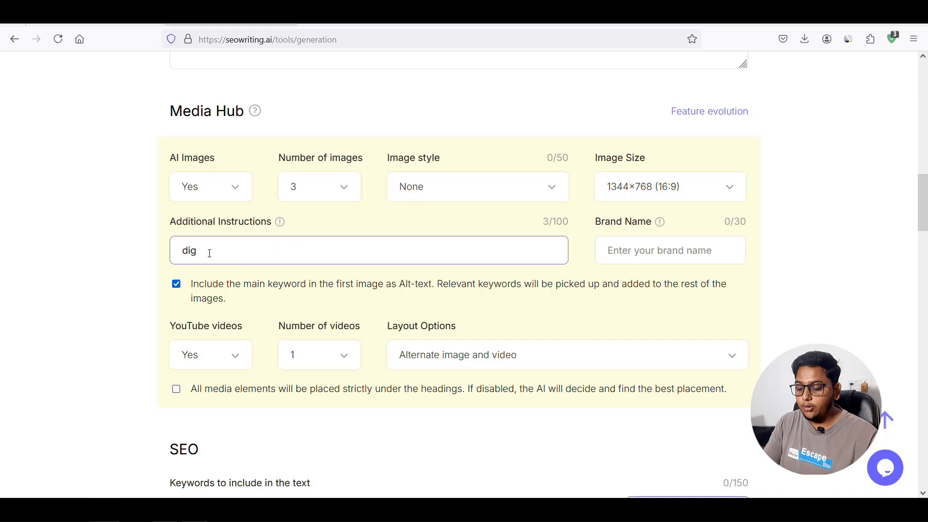
{"action": "type", "text": "ital"}
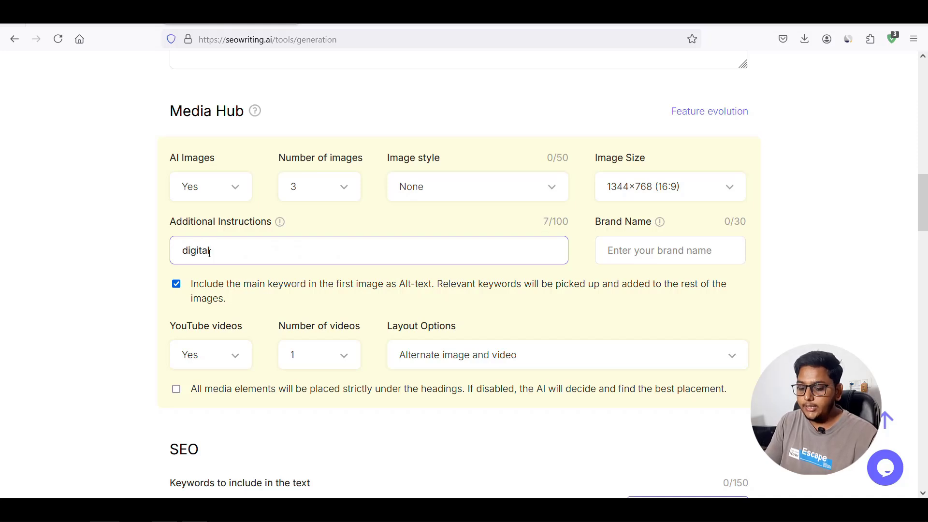
{"action": "type", "text": " agency"}
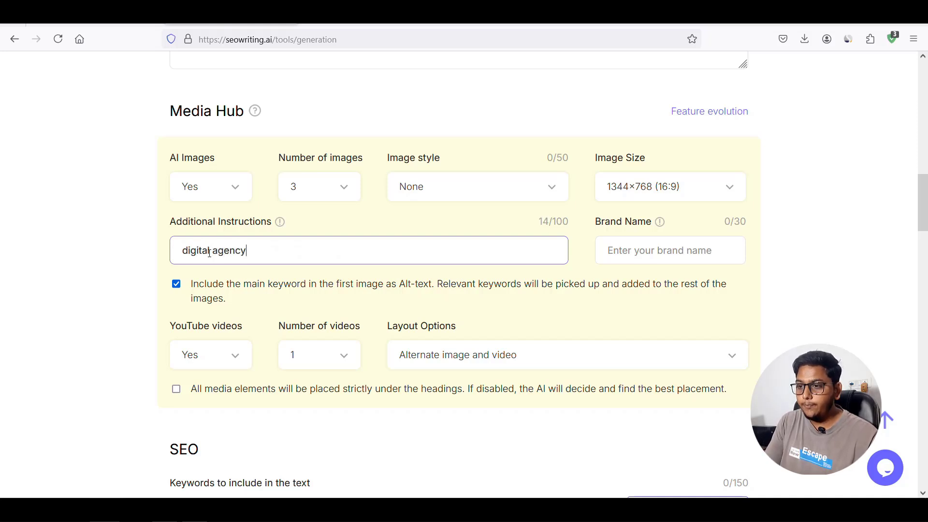
{"action": "type", "text": " busi"}
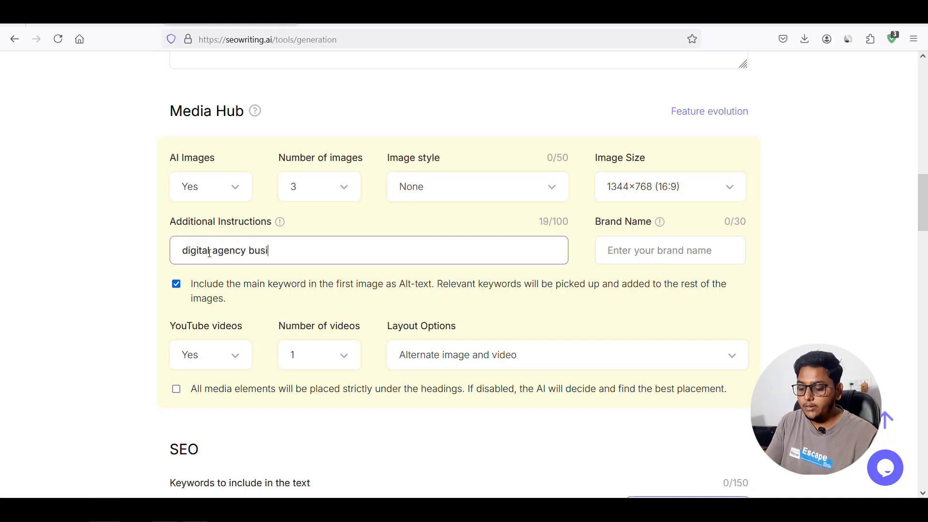
{"action": "type", "text": "ness"}
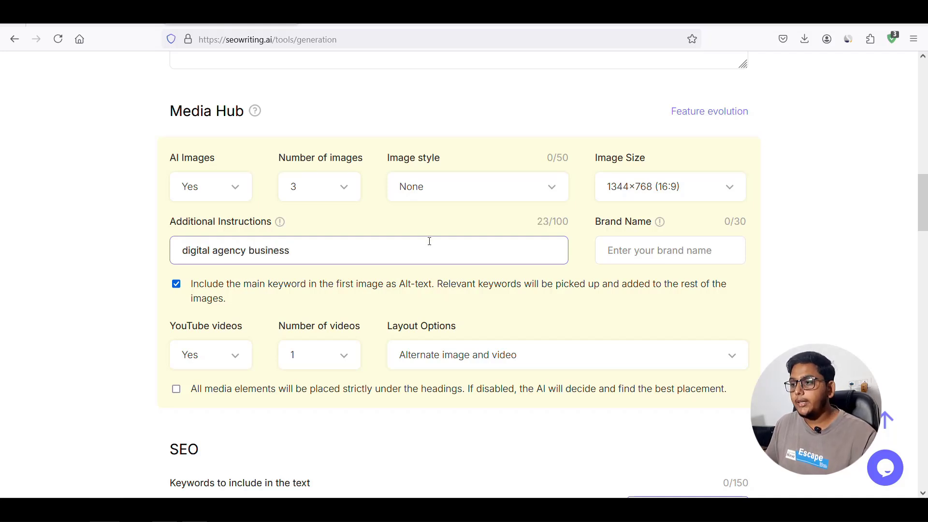
Step: Set the Media Hub brand name to "Digital agency"
{"action": "left_click", "coordinate": [646, 251]}
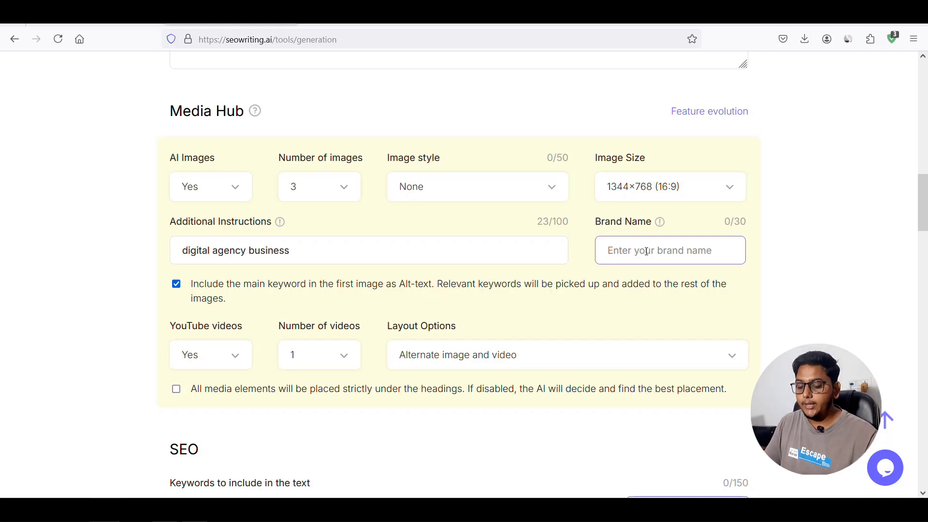
{"action": "type", "text": "Di"}
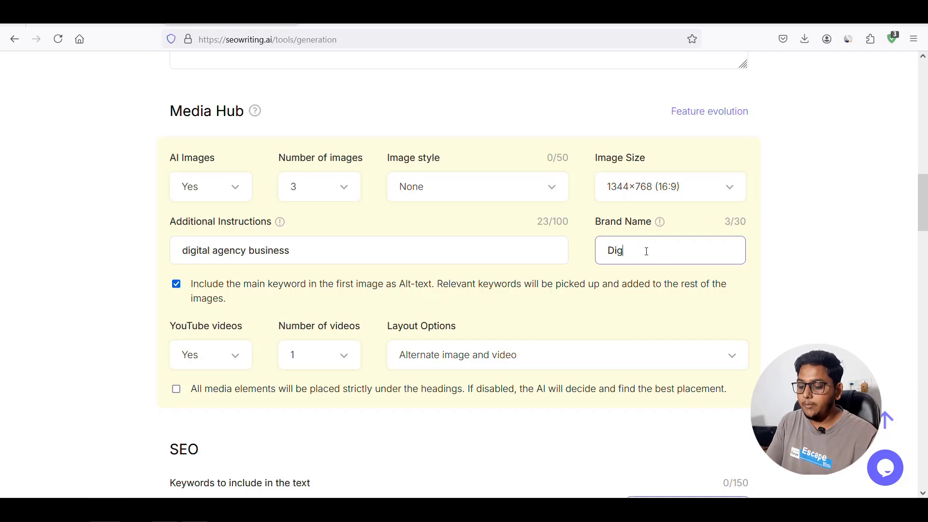
{"action": "type", "text": "g"}
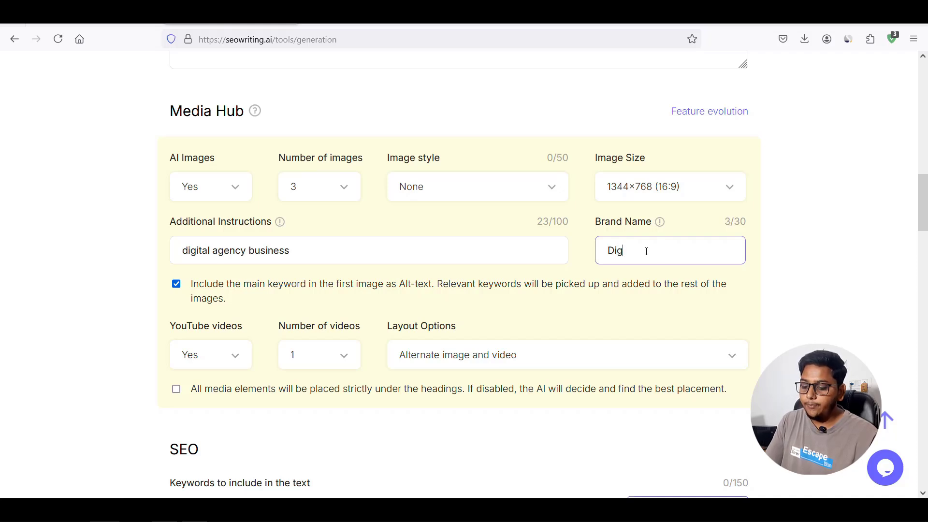
{"action": "type", "text": "ital age"}
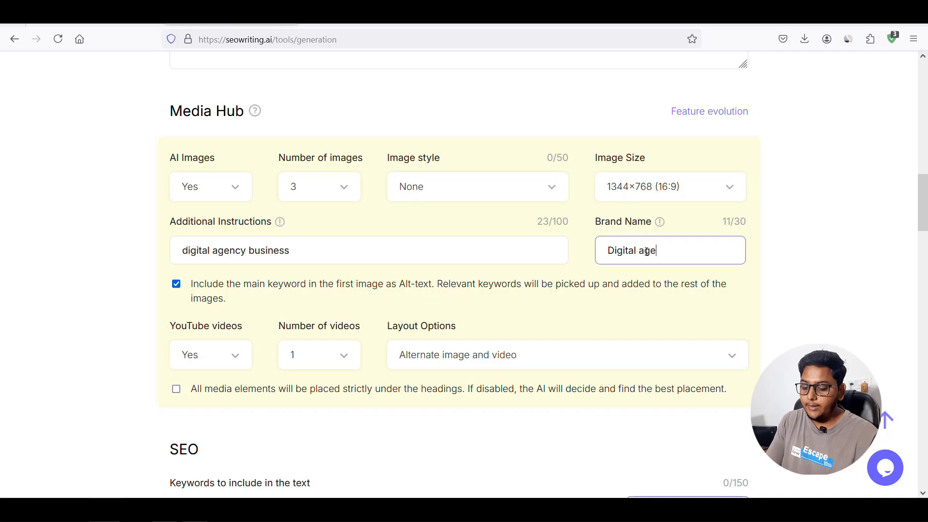
{"action": "type", "text": "ncy"}
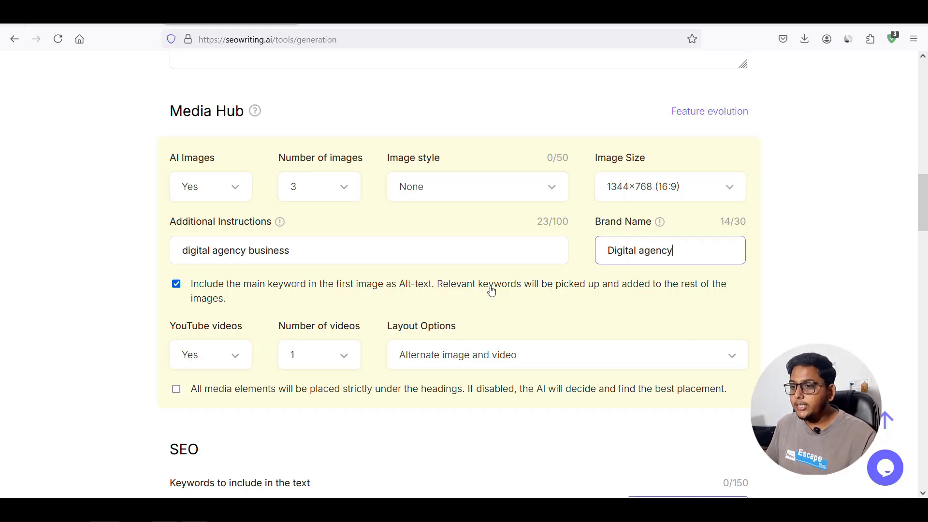
Step: Generate NLP keywords to include in the text and fill the introductory hook brief with the Personal or Emotional preset
{"action": "left_click_drag", "start_coordinate": [925, 212], "coordinate": [925, 234]}
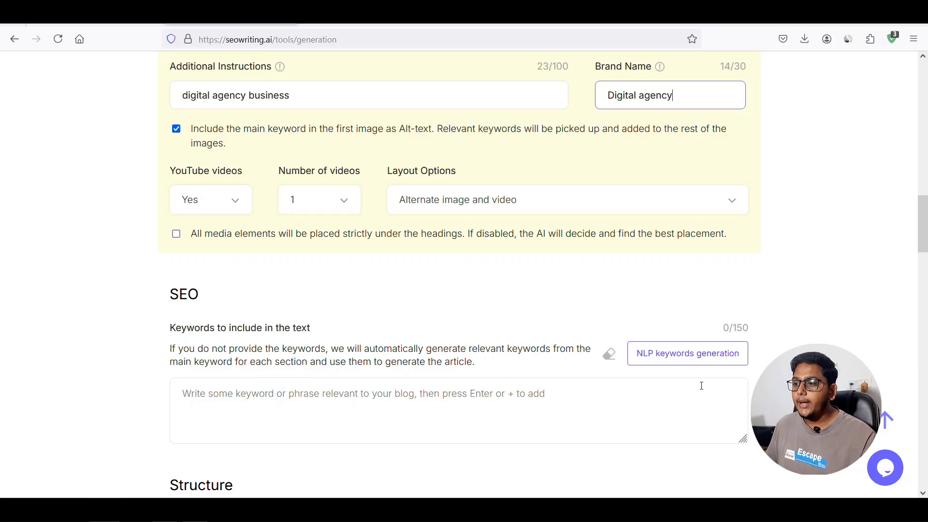
{"action": "left_click", "coordinate": [692, 358]}
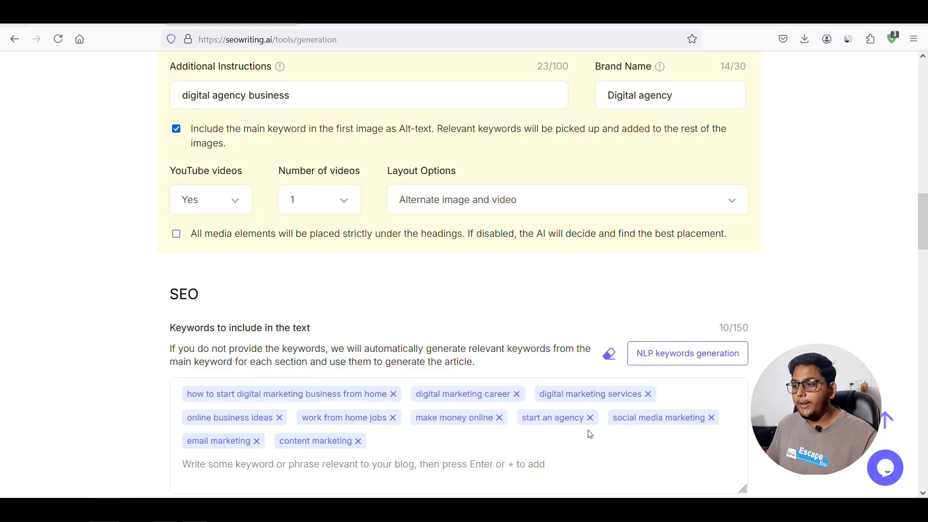
{"action": "left_click_drag", "start_coordinate": [925, 229], "coordinate": [925, 282]}
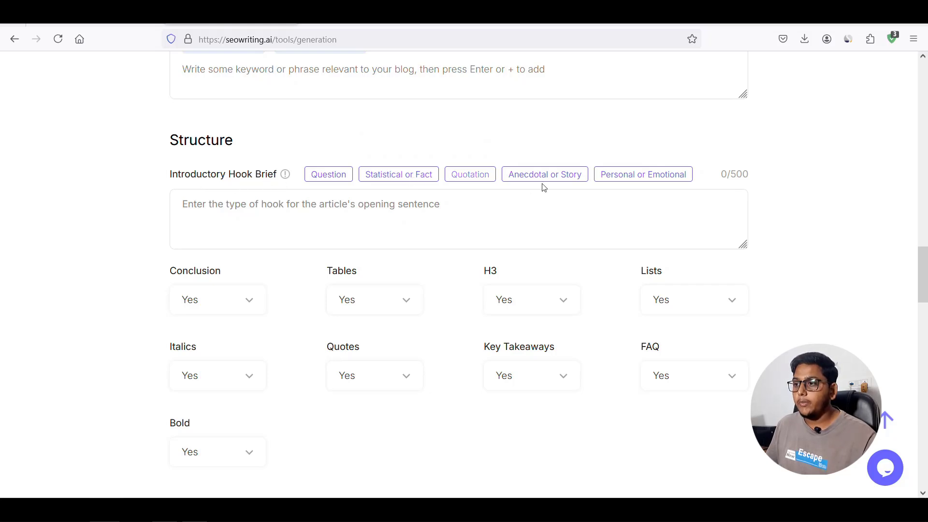
{"action": "left_click", "coordinate": [643, 179]}
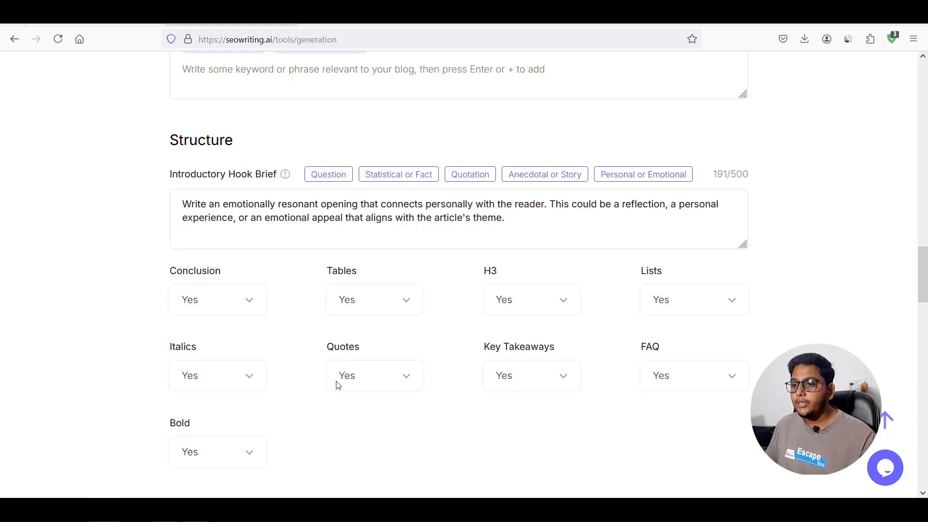
Step: In the article structure, set Key Takeaways to No and FAQ to "Yes, with Q: A:"
{"action": "left_click", "coordinate": [561, 378]}
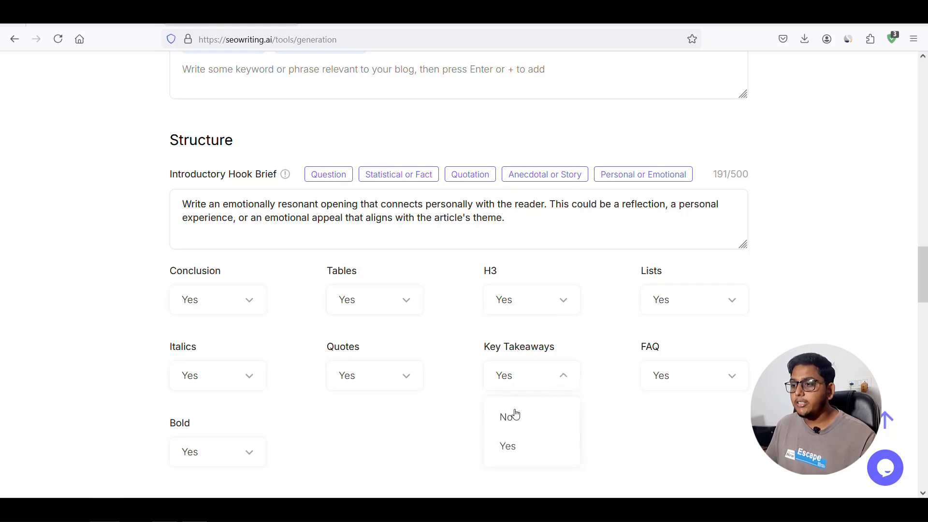
{"action": "left_click", "coordinate": [508, 416]}
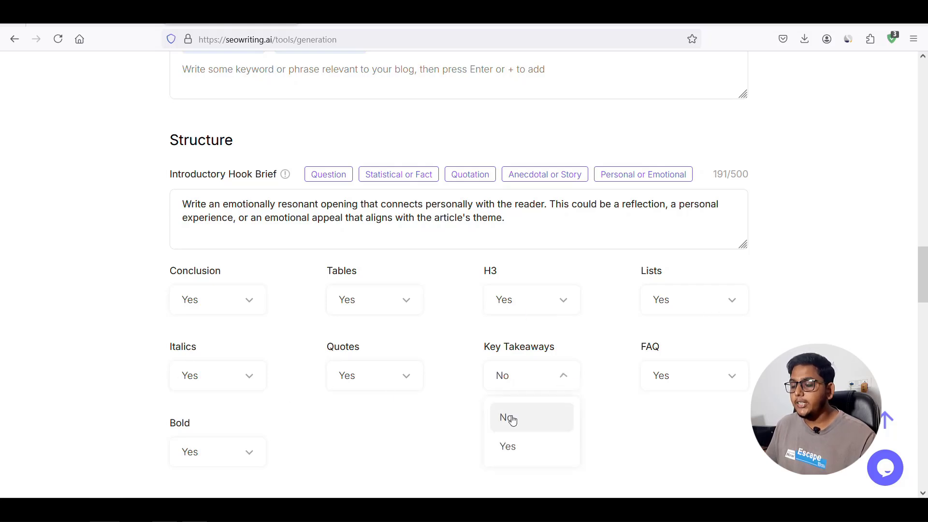
{"action": "left_click", "coordinate": [712, 385]}
{"action": "left_click", "coordinate": [683, 479]}
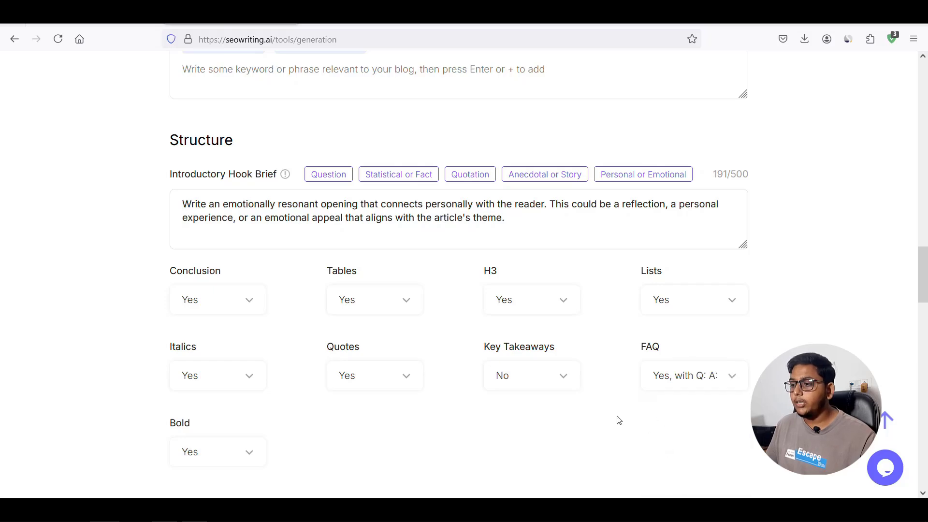
{"action": "left_click_drag", "start_coordinate": [924, 264], "coordinate": [925, 285]}
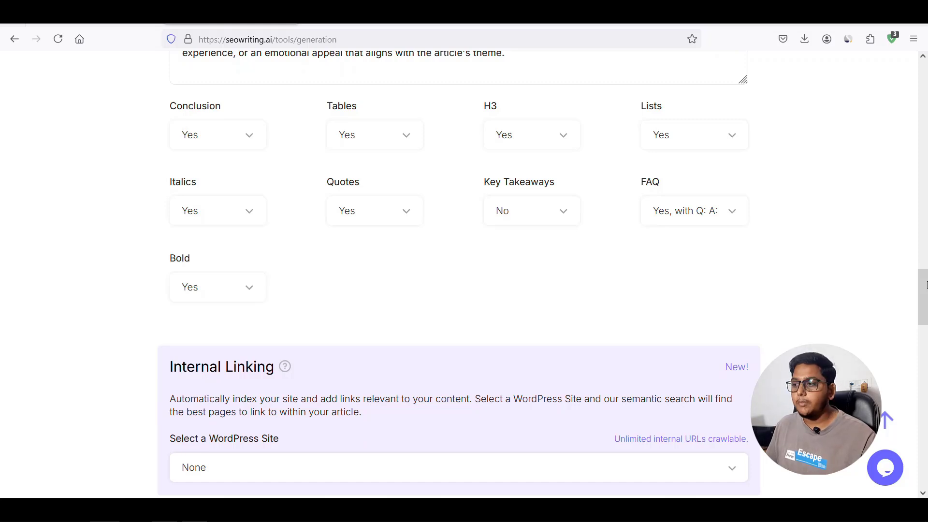
Step: Examine the WordPress site choices for Internal Linking, the External Linking link types and the Connect to Web access levels
{"action": "scroll", "coordinate": [924, 285], "scroll_direction": "down", "scroll_amount": 5}
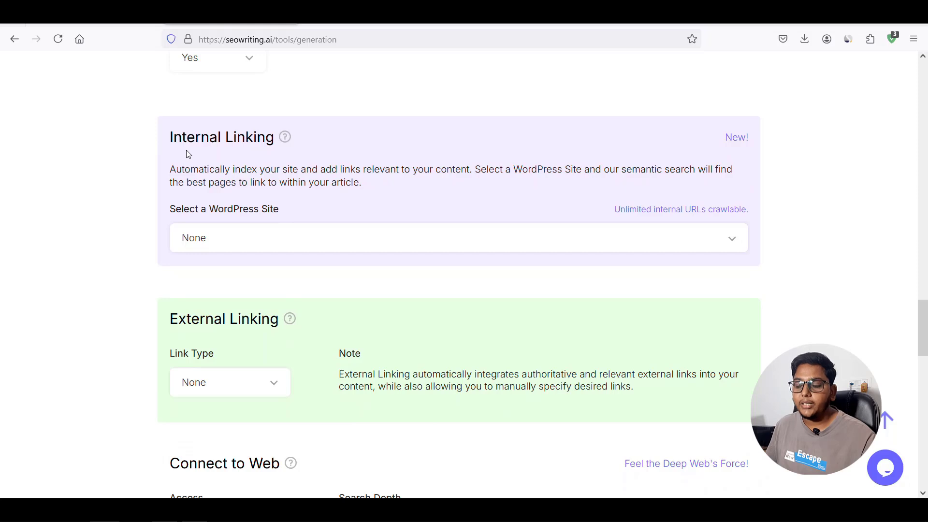
{"action": "left_click", "coordinate": [729, 241]}
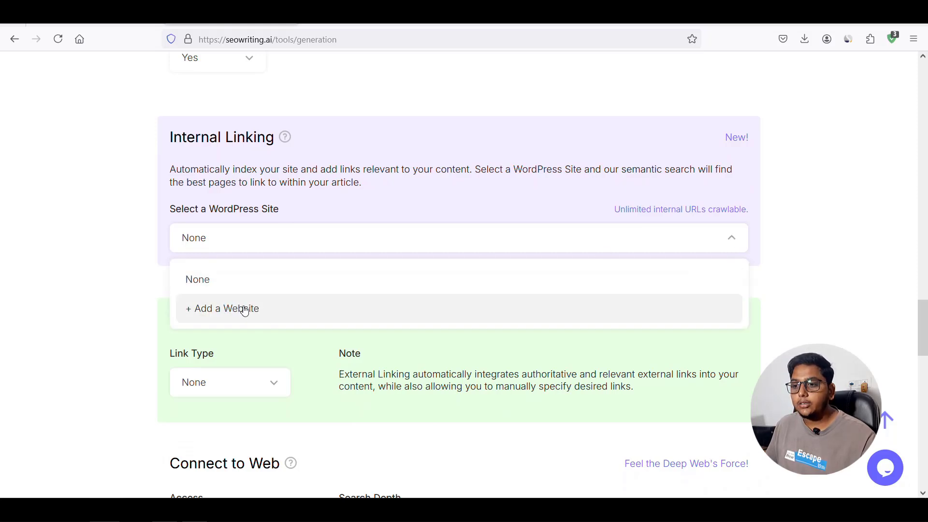
{"action": "left_click", "coordinate": [732, 240]}
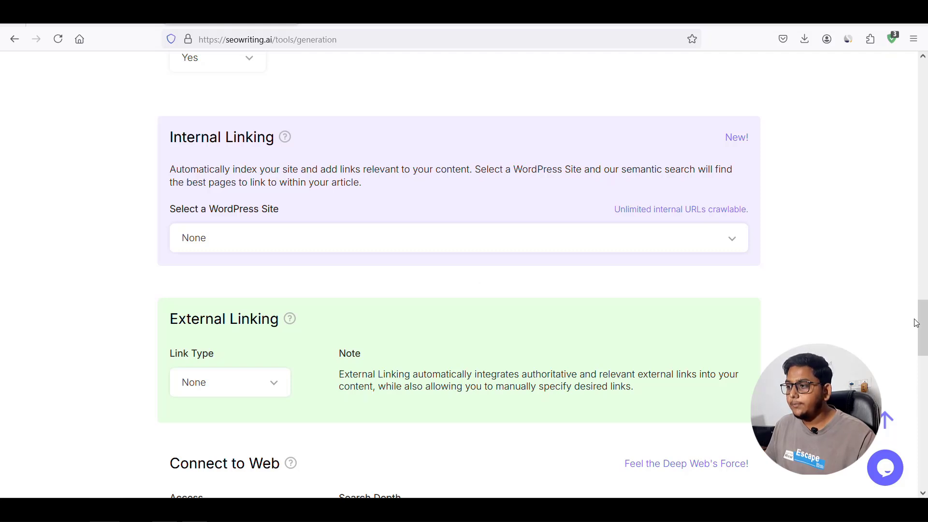
{"action": "scroll", "coordinate": [917, 323], "scroll_direction": "down", "scroll_amount": 3}
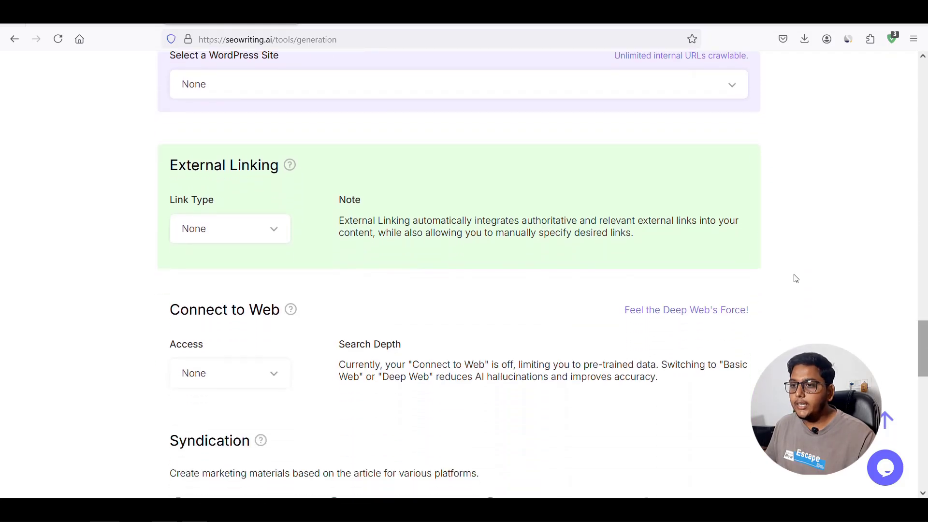
{"action": "left_click", "coordinate": [277, 235]}
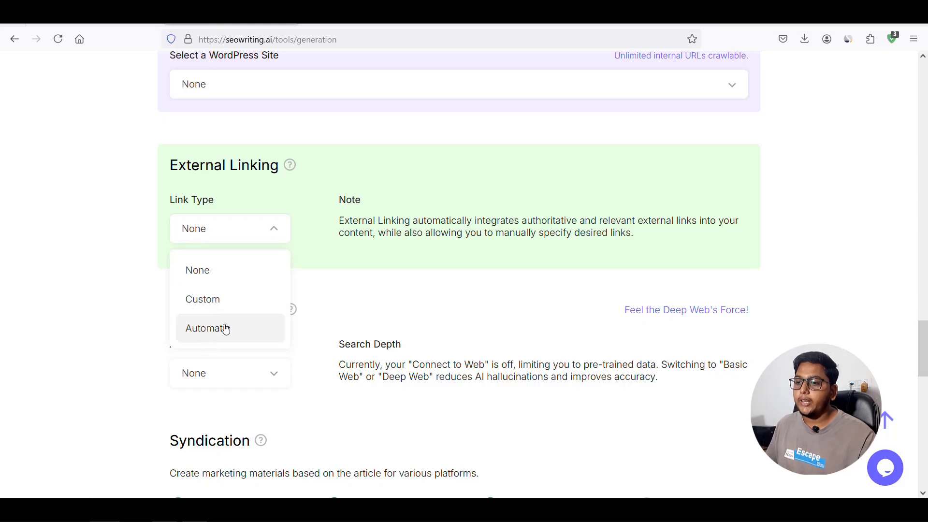
{"action": "left_click", "coordinate": [198, 271]}
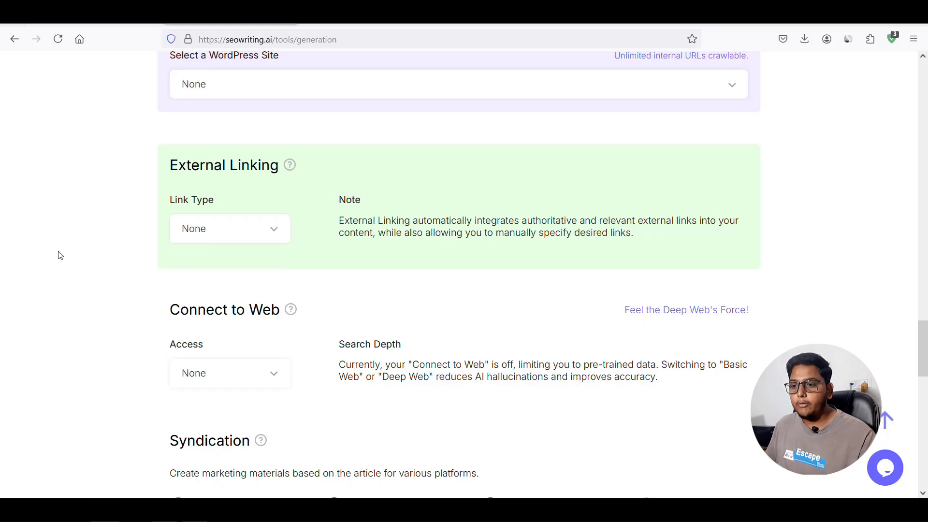
{"action": "scroll", "coordinate": [924, 342], "scroll_direction": "down", "scroll_amount": 3}
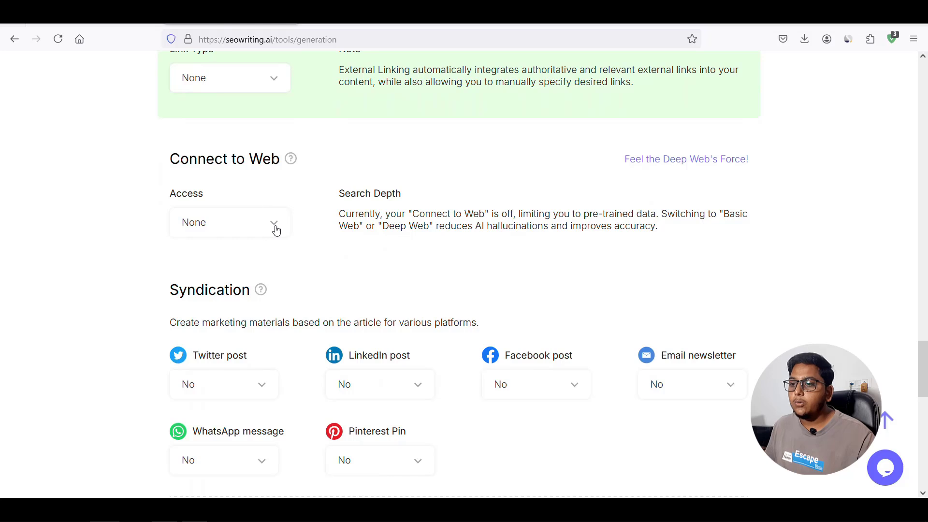
{"action": "left_click", "coordinate": [274, 225]}
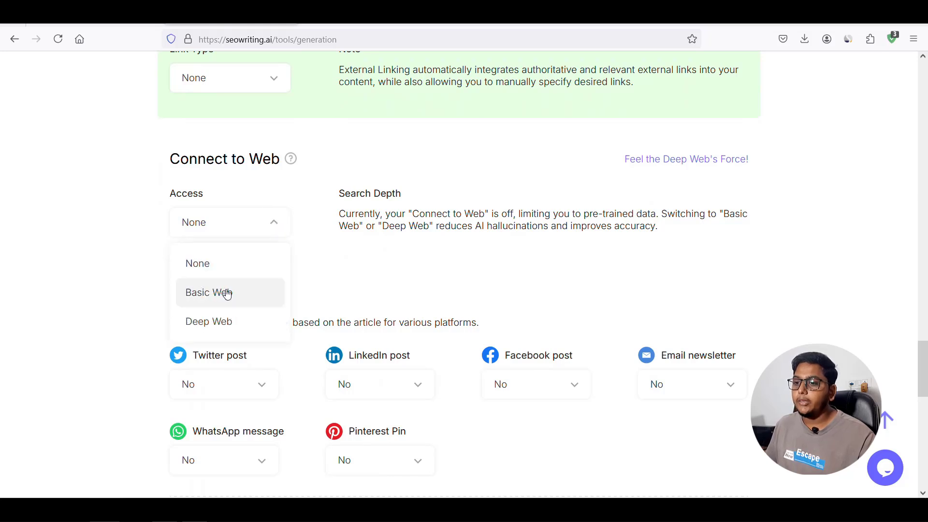
{"action": "left_click", "coordinate": [83, 219]}
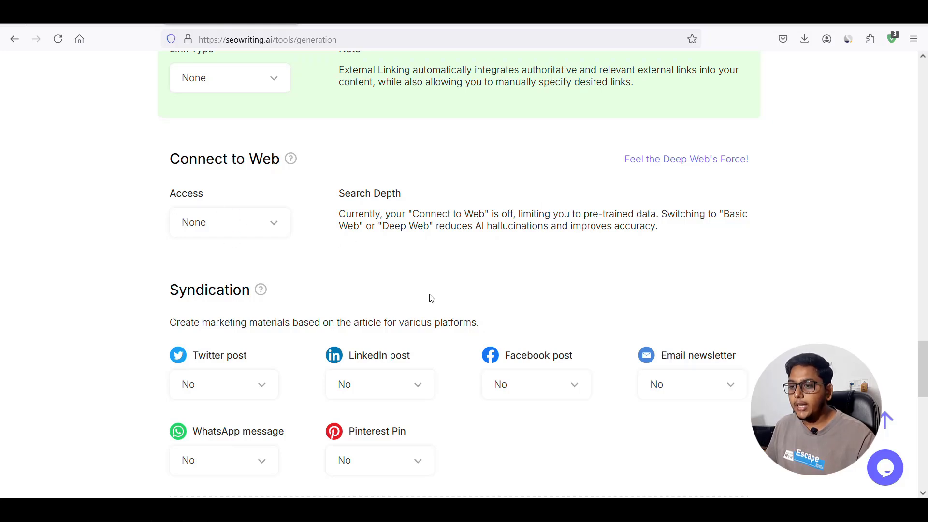
Step: In the Syndication settings, set Twitter post to Single and both LinkedIn post and Facebook post to Yes
{"action": "left_click_drag", "start_coordinate": [924, 369], "coordinate": [926, 394]}
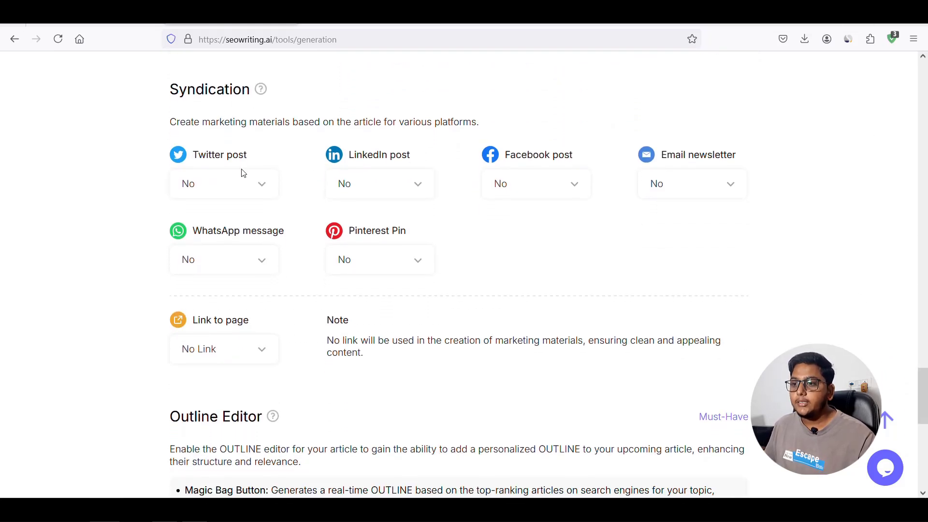
{"action": "left_click", "coordinate": [261, 184]}
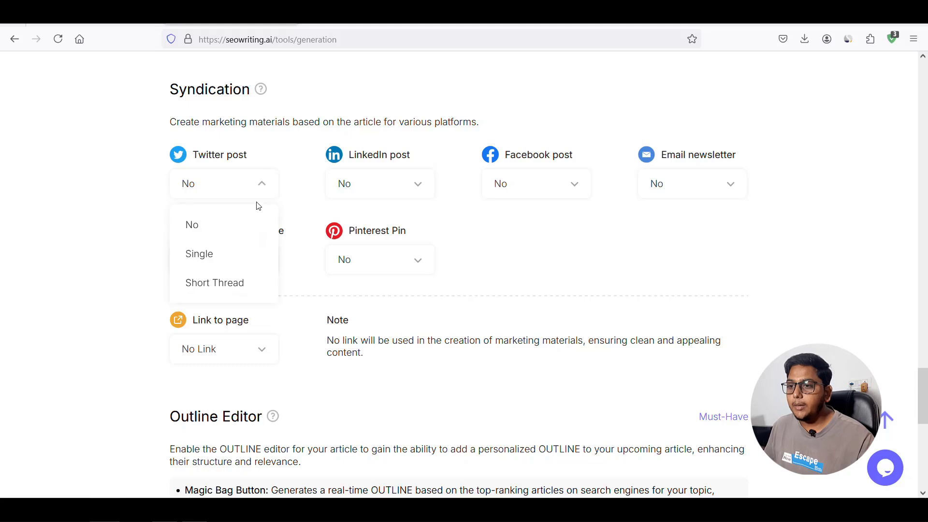
{"action": "left_click", "coordinate": [217, 255]}
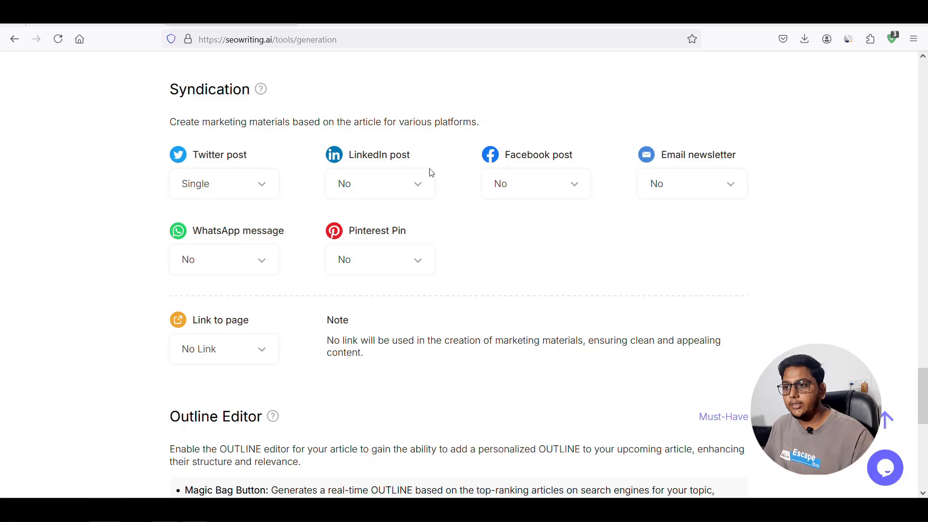
{"action": "left_click", "coordinate": [422, 184]}
{"action": "left_click", "coordinate": [358, 255]}
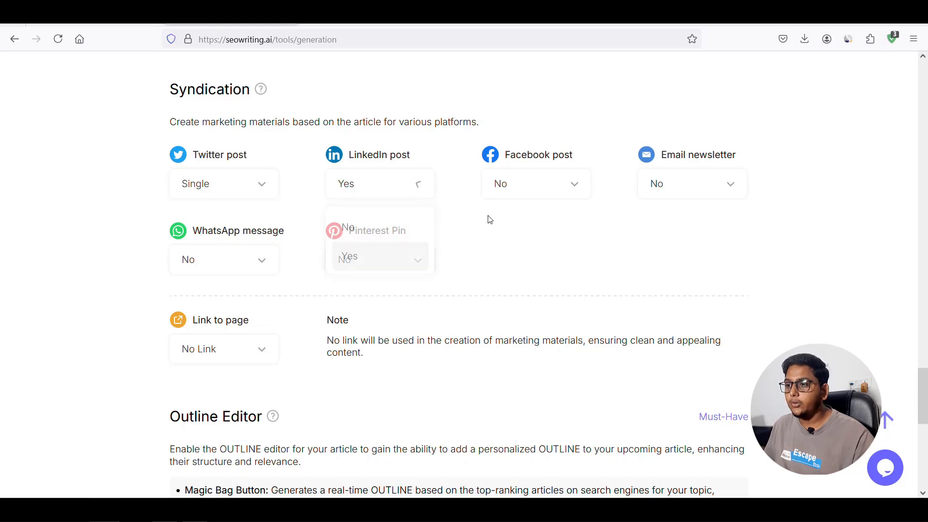
{"action": "left_click", "coordinate": [556, 186]}
{"action": "left_click", "coordinate": [508, 257]}
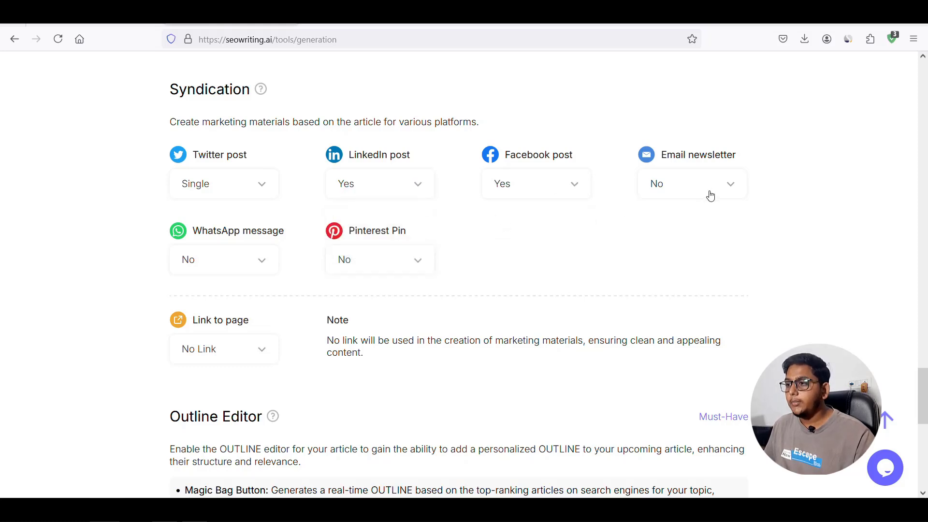
Step: Set the WhatsApp message and Pinterest Pin syndication options to Yes
{"action": "left_click", "coordinate": [265, 263]}
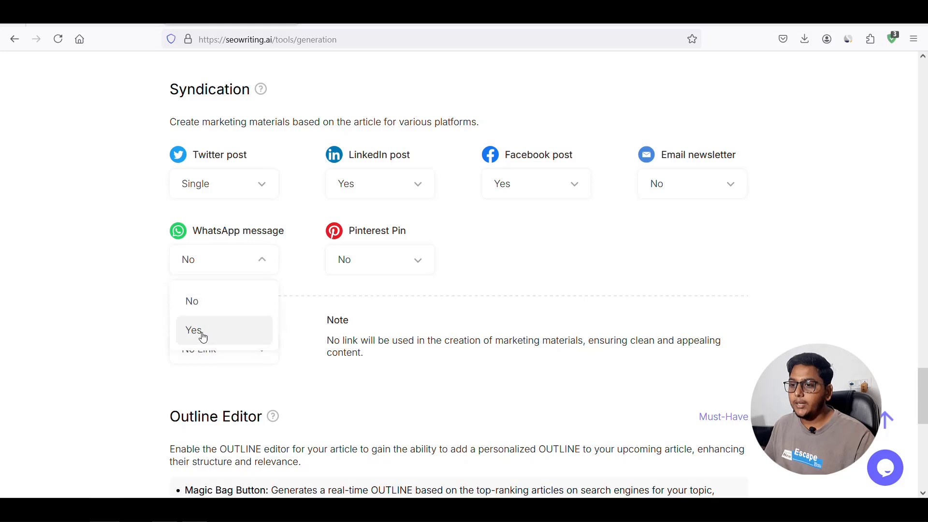
{"action": "left_click", "coordinate": [219, 331]}
{"action": "left_click", "coordinate": [400, 262]}
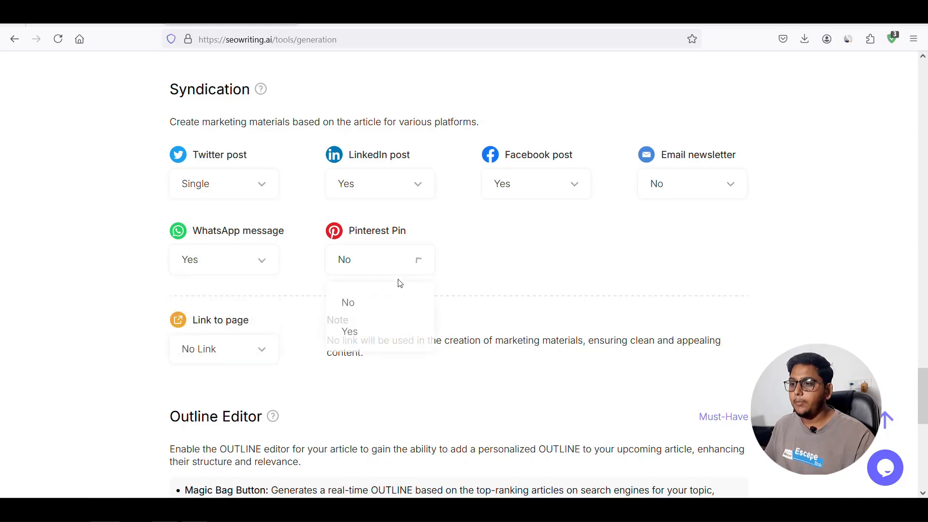
{"action": "left_click", "coordinate": [351, 333]}
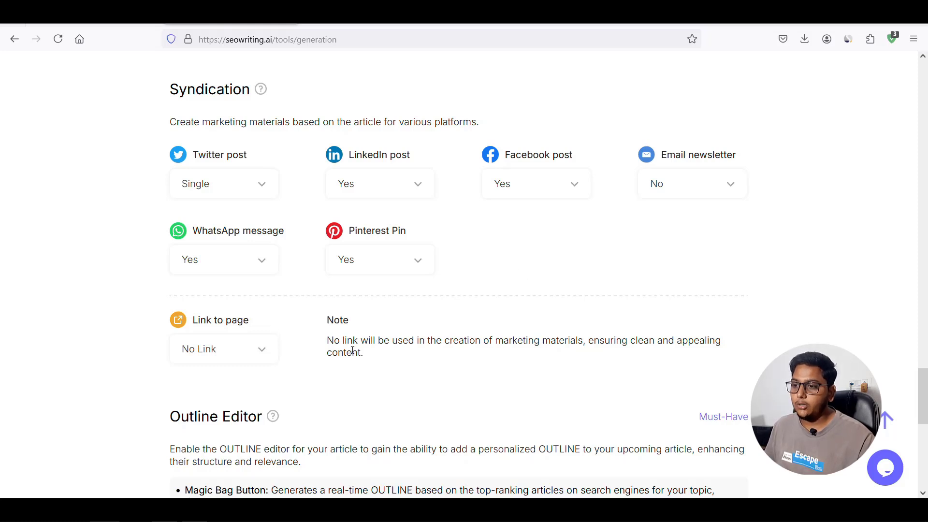
Step: Examine the Link to page choices, the Outline Editor and document settings, and the Publish to WordPress publication options
{"action": "left_click", "coordinate": [262, 351]}
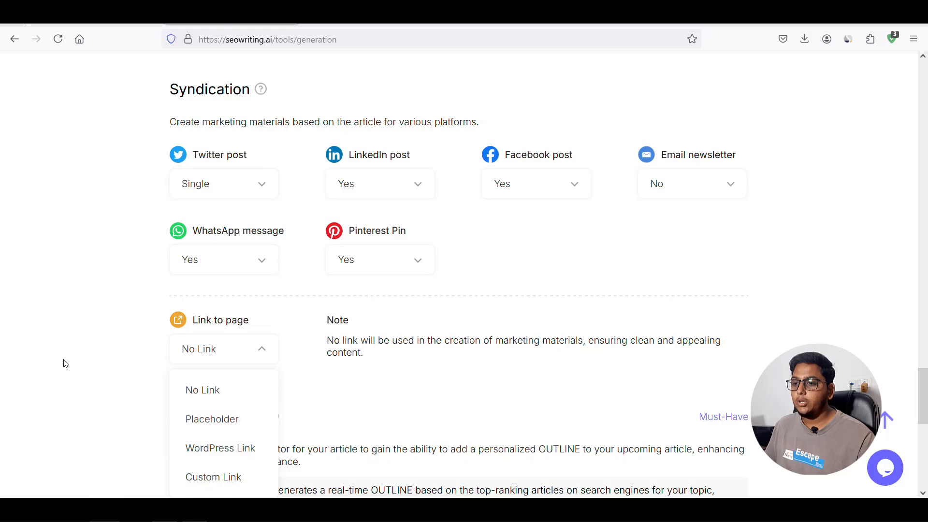
{"action": "left_click", "coordinate": [85, 337]}
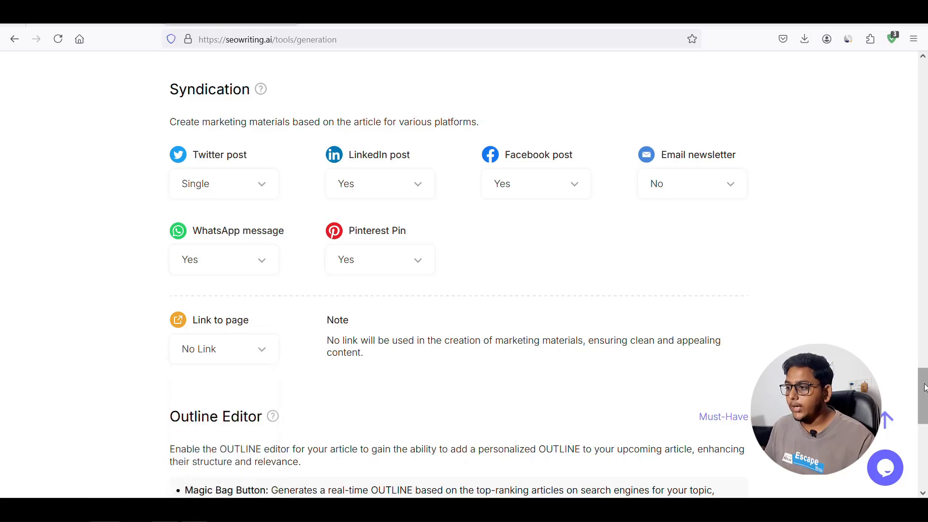
{"action": "left_click_drag", "start_coordinate": [926, 391], "coordinate": [927, 420]}
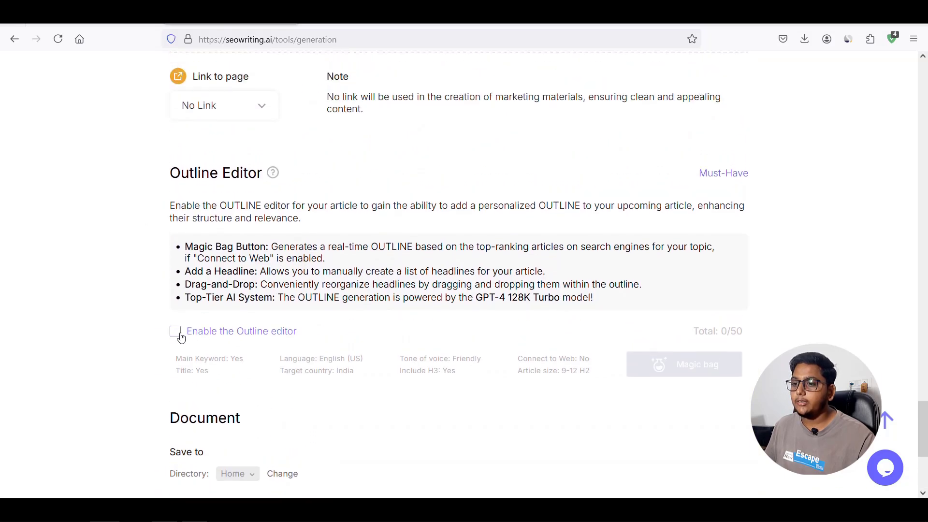
{"action": "left_click_drag", "start_coordinate": [925, 436], "coordinate": [925, 464]}
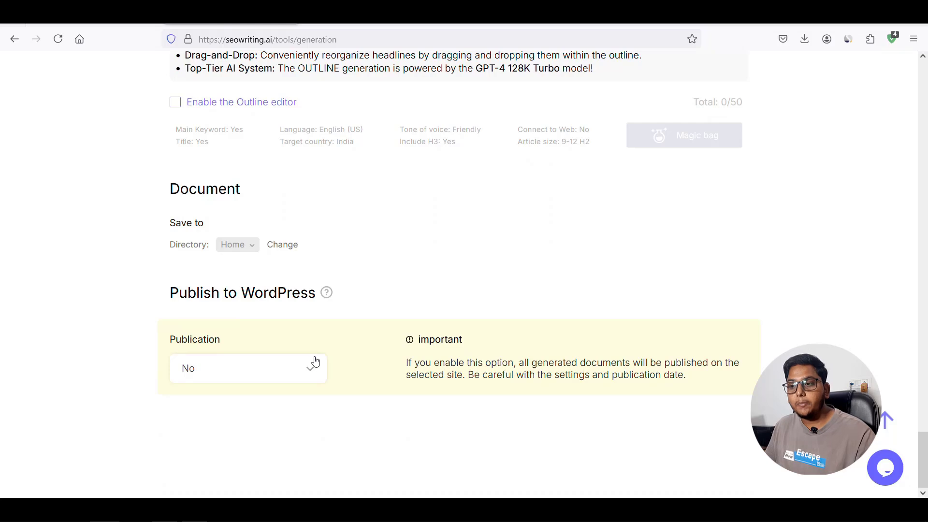
{"action": "left_click", "coordinate": [310, 371]}
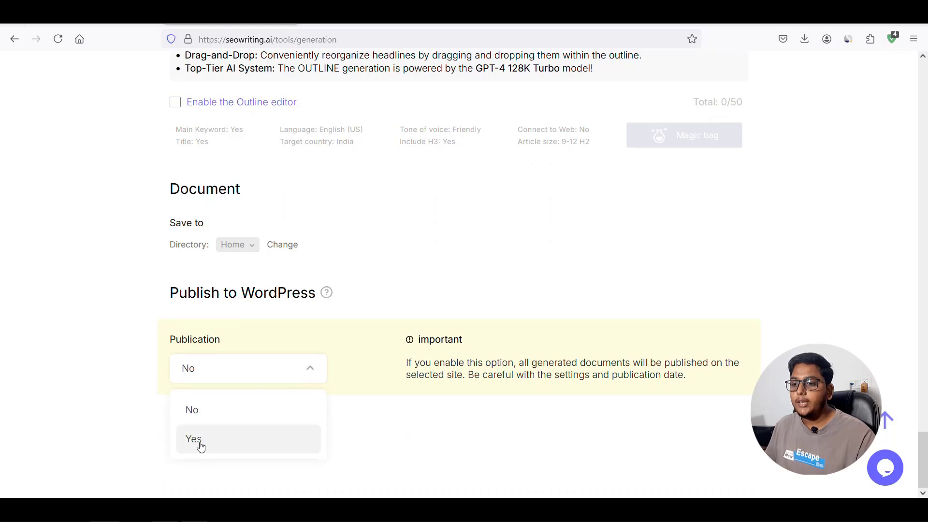
{"action": "left_click", "coordinate": [309, 372]}
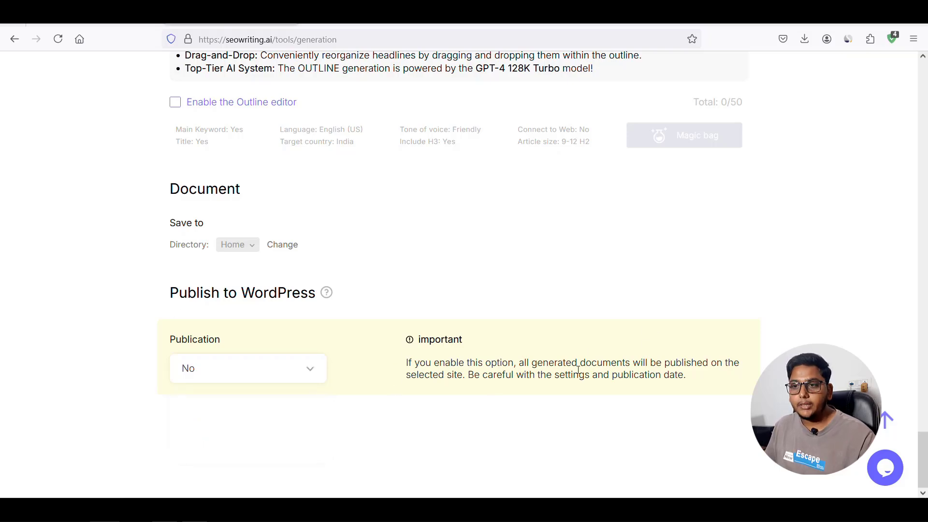
Step: Run the 1-Click Blog Post generation and open the finished article on starting a digital marketing business from home
{"action": "scroll", "coordinate": [612, 365], "scroll_direction": "up", "scroll_amount": 20}
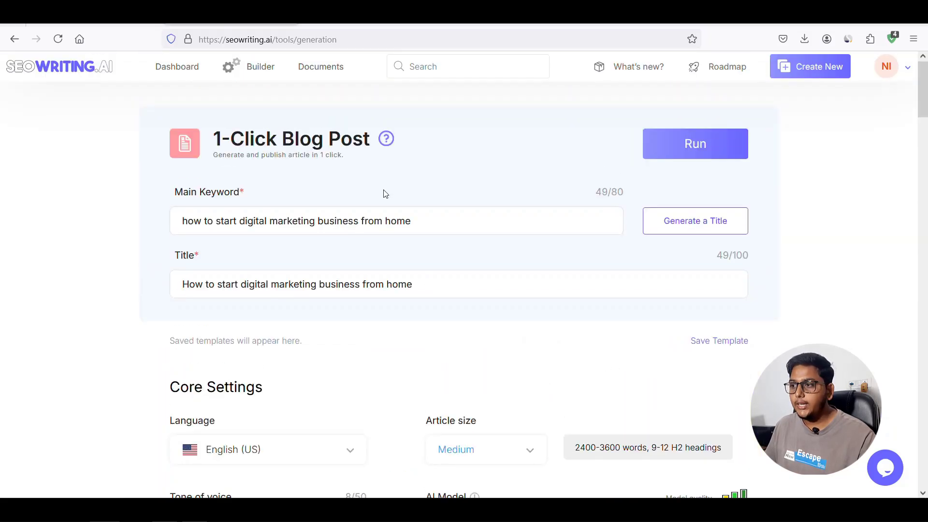
{"action": "left_click", "coordinate": [694, 147]}
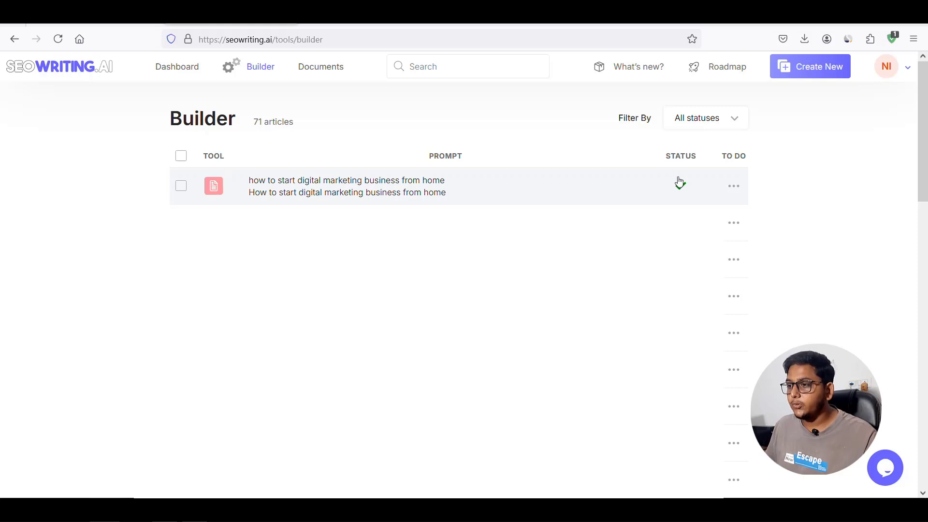
{"action": "left_click", "coordinate": [488, 189]}
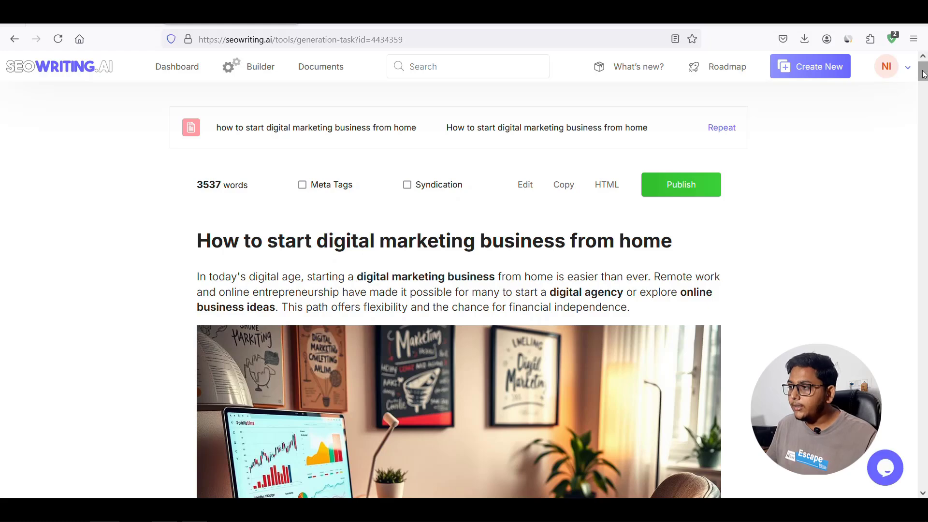
Step: Examine the generated article from its introduction through the images, lists, tables and embedded video down to the Q&A section
{"action": "left_click_drag", "start_coordinate": [923, 74], "coordinate": [923, 82]}
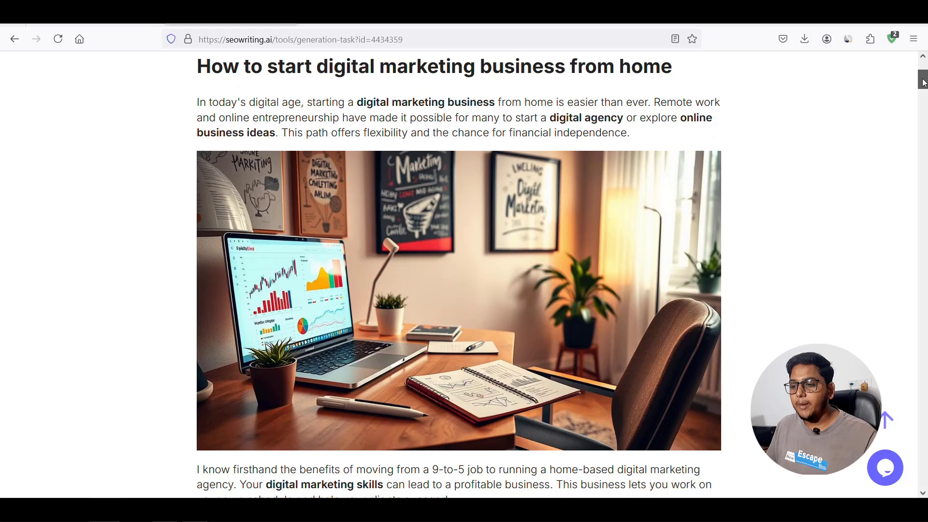
{"action": "left_click_drag", "start_coordinate": [924, 82], "coordinate": [924, 165]}
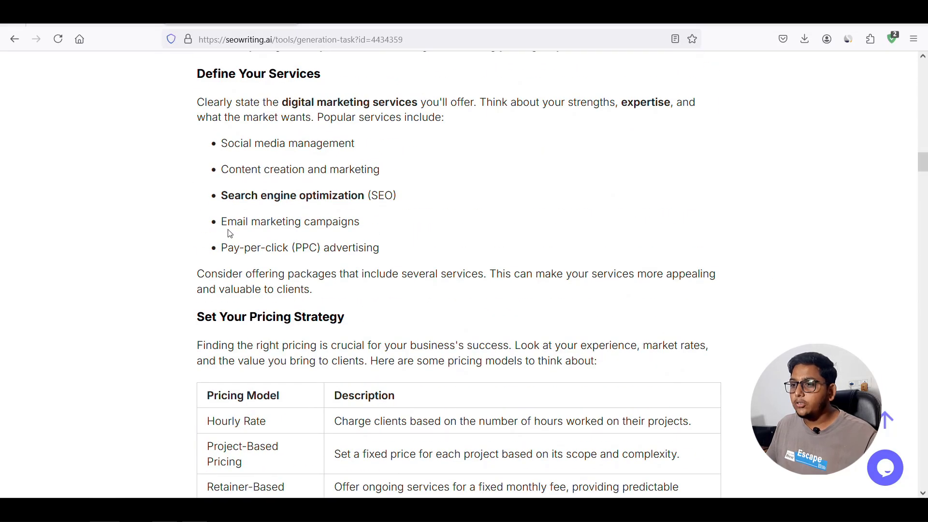
{"action": "left_click_drag", "start_coordinate": [924, 162], "coordinate": [925, 207]}
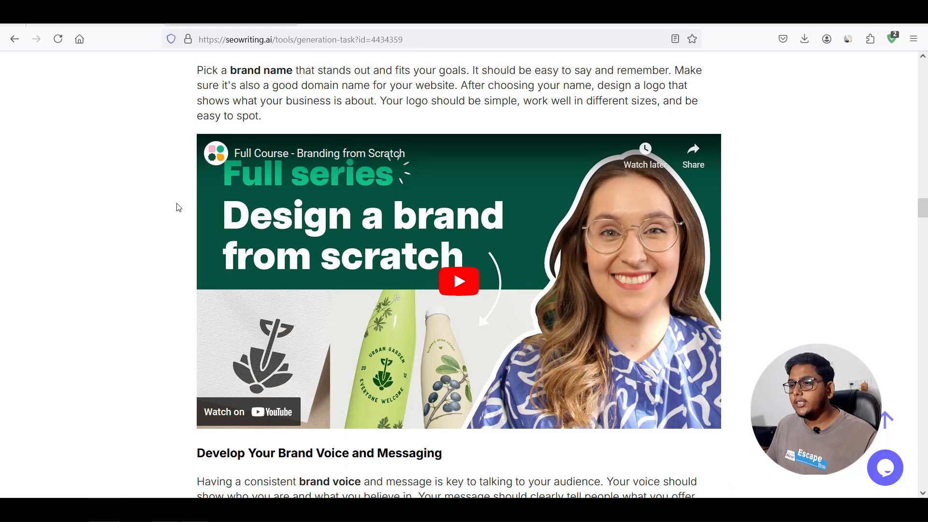
{"action": "left_click_drag", "start_coordinate": [926, 210], "coordinate": [927, 283]}
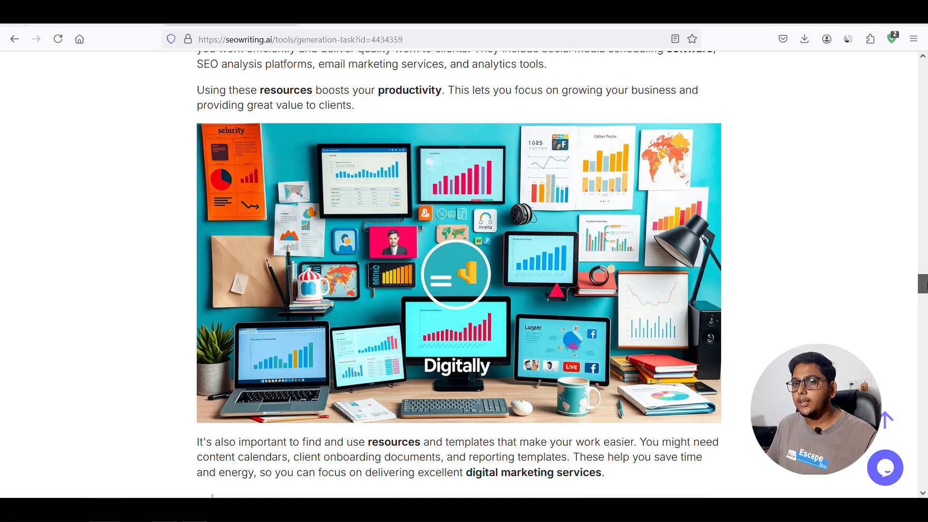
{"action": "left_click_drag", "start_coordinate": [927, 284], "coordinate": [926, 328]}
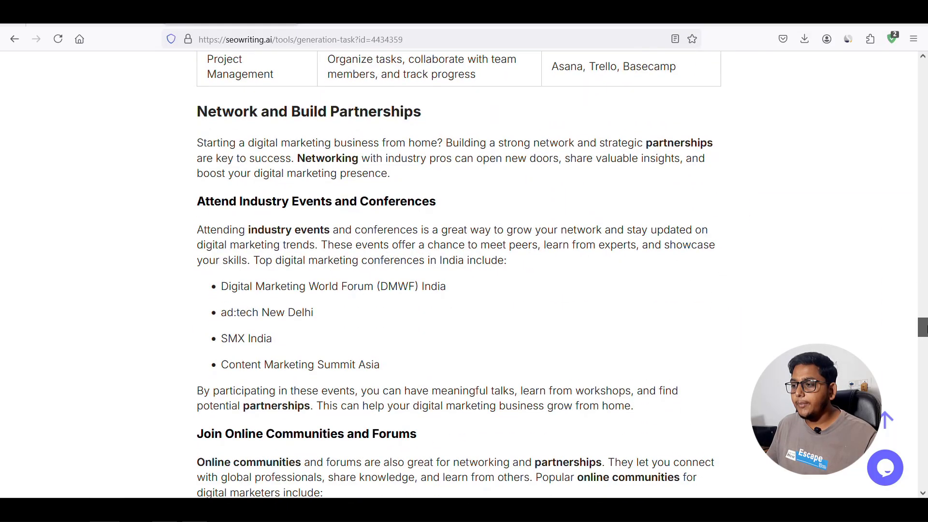
{"action": "scroll", "coordinate": [662, 261], "scroll_direction": "down", "scroll_amount": 5}
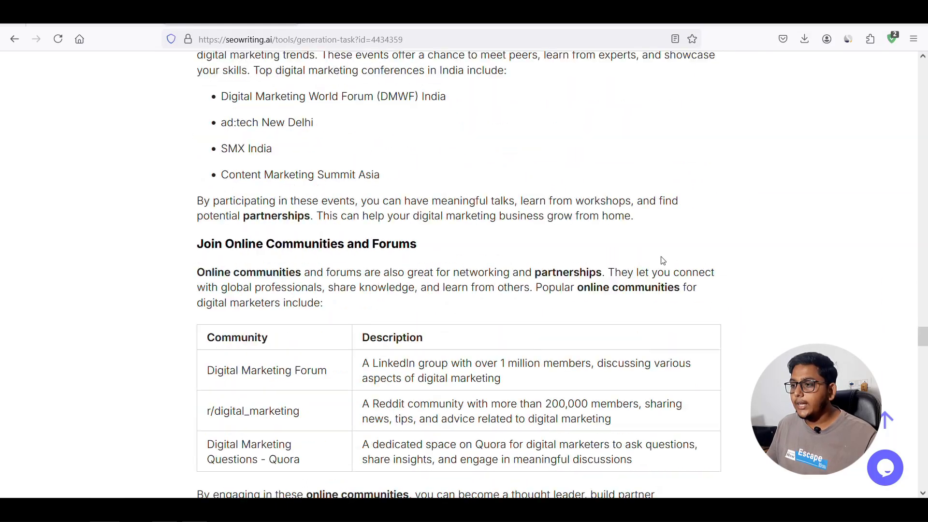
{"action": "scroll", "coordinate": [662, 261], "scroll_direction": "down", "scroll_amount": 10}
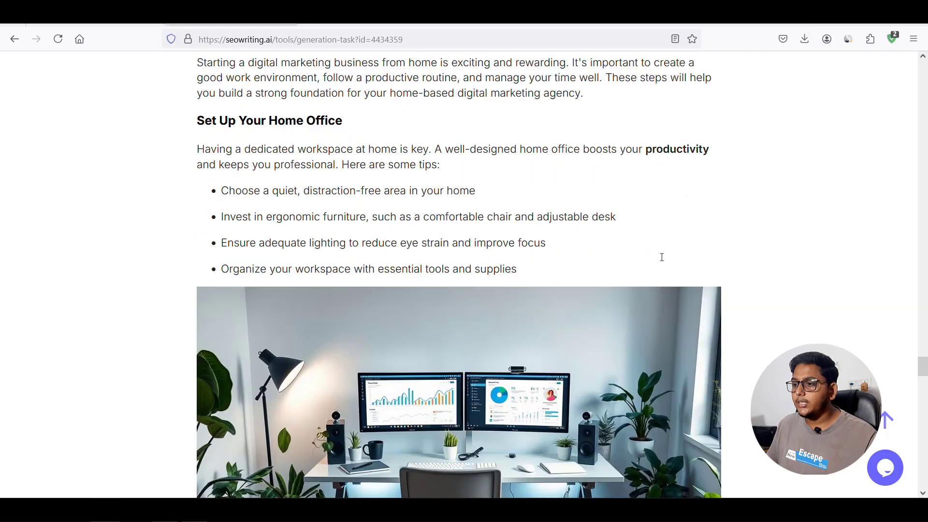
{"action": "scroll", "coordinate": [661, 256], "scroll_direction": "down", "scroll_amount": 5}
{"action": "scroll", "coordinate": [539, 206], "scroll_direction": "down", "scroll_amount": 5}
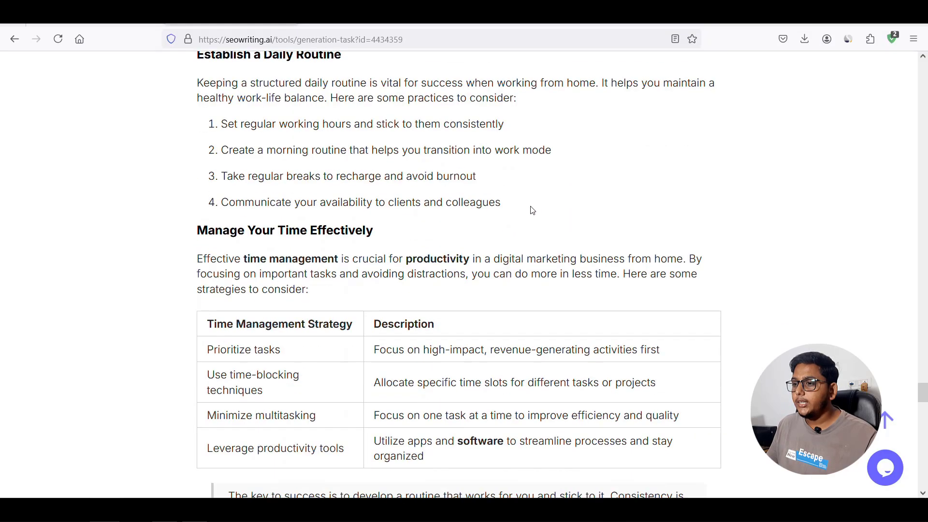
{"action": "scroll", "coordinate": [532, 210], "scroll_direction": "down", "scroll_amount": 20}
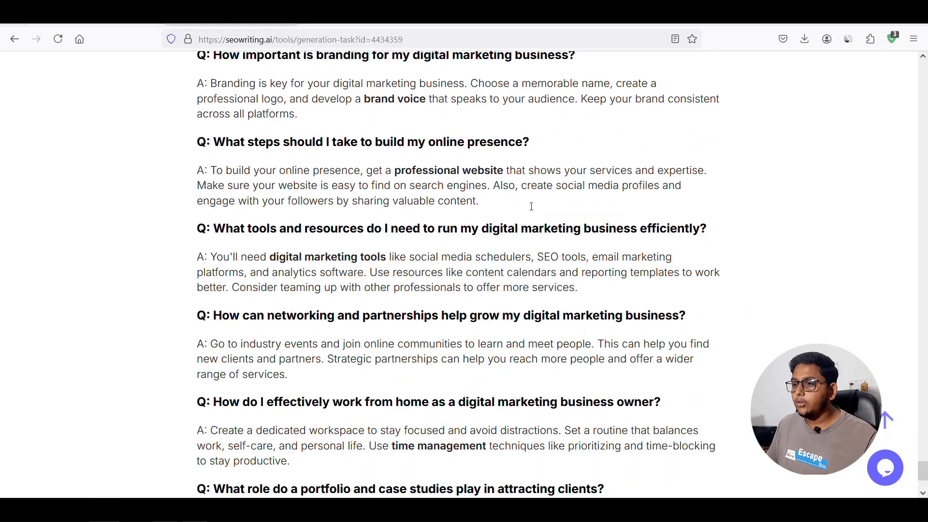
Step: Examine the FAQ answers and the closing sections on portfolio, case studies and continuous learning in the generated article
{"action": "scroll", "coordinate": [531, 206], "scroll_direction": "down", "scroll_amount": 3}
{"action": "scroll", "coordinate": [531, 207], "scroll_direction": "up", "scroll_amount": 11}
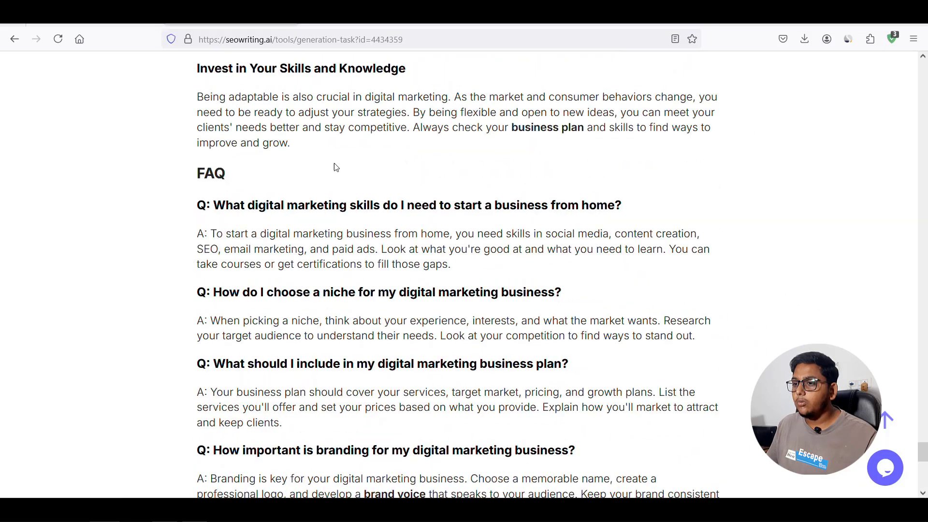
{"action": "scroll", "coordinate": [313, 178], "scroll_direction": "down", "scroll_amount": 10}
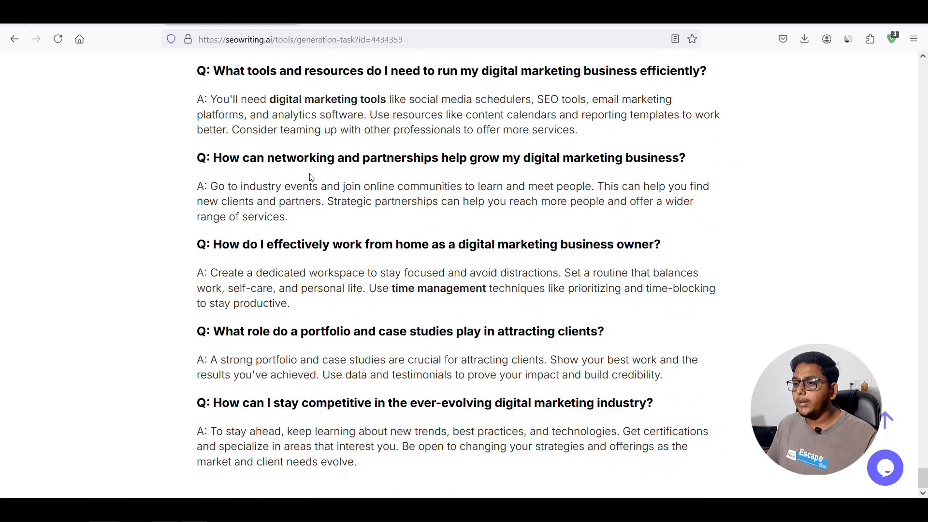
{"action": "scroll", "coordinate": [312, 177], "scroll_direction": "up", "scroll_amount": 15}
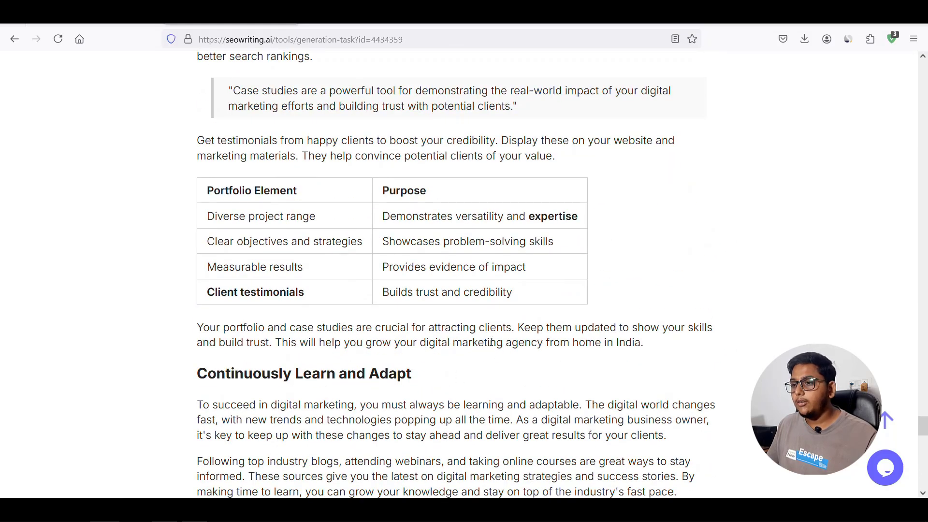
{"action": "scroll", "coordinate": [490, 342], "scroll_direction": "down", "scroll_amount": 10}
{"action": "scroll", "coordinate": [491, 339], "scroll_direction": "up", "scroll_amount": 12}
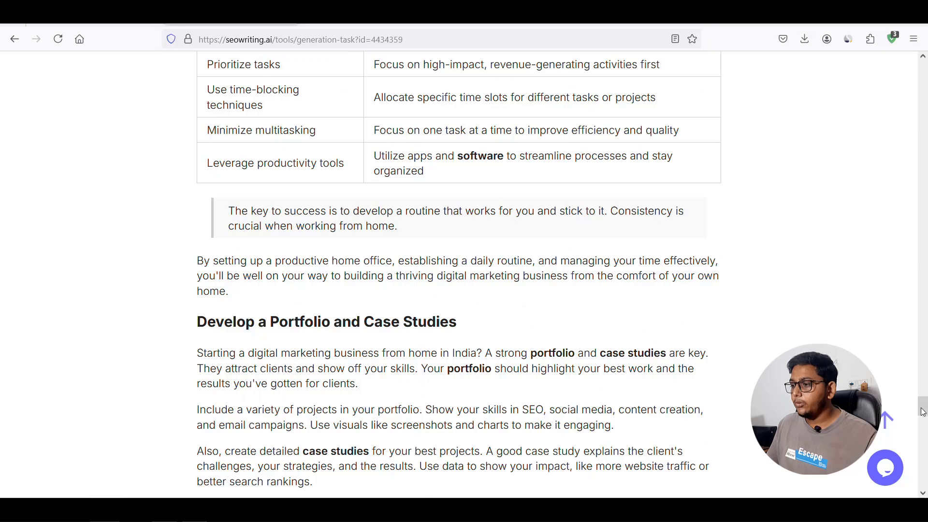
Step: Return to the article's start, show the generated meta title and meta description for review, and hide them again
{"action": "left_click_drag", "start_coordinate": [923, 412], "coordinate": [923, 71]}
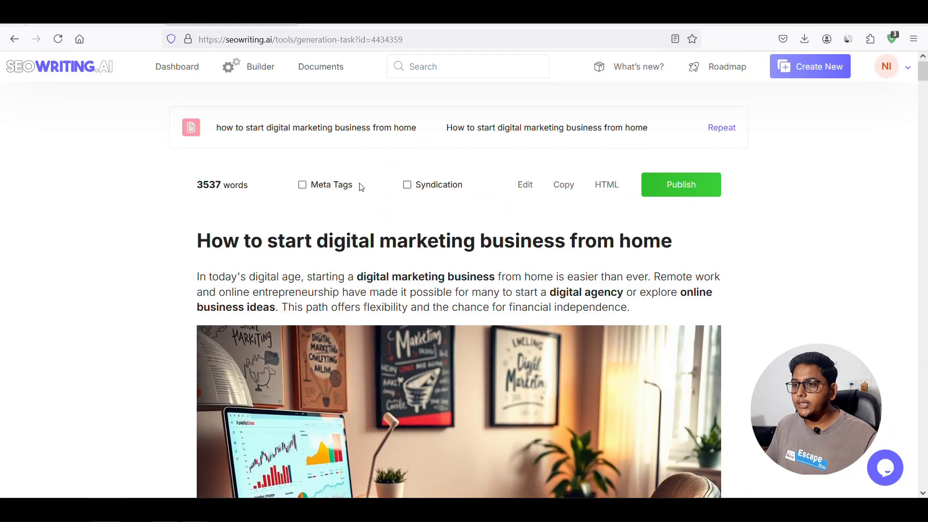
{"action": "left_click", "coordinate": [303, 186]}
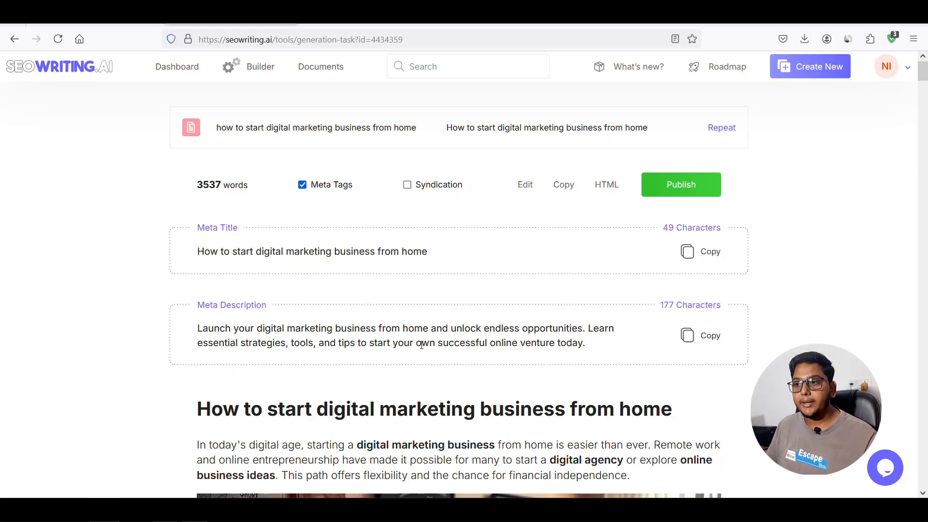
{"action": "left_click", "coordinate": [303, 185]}
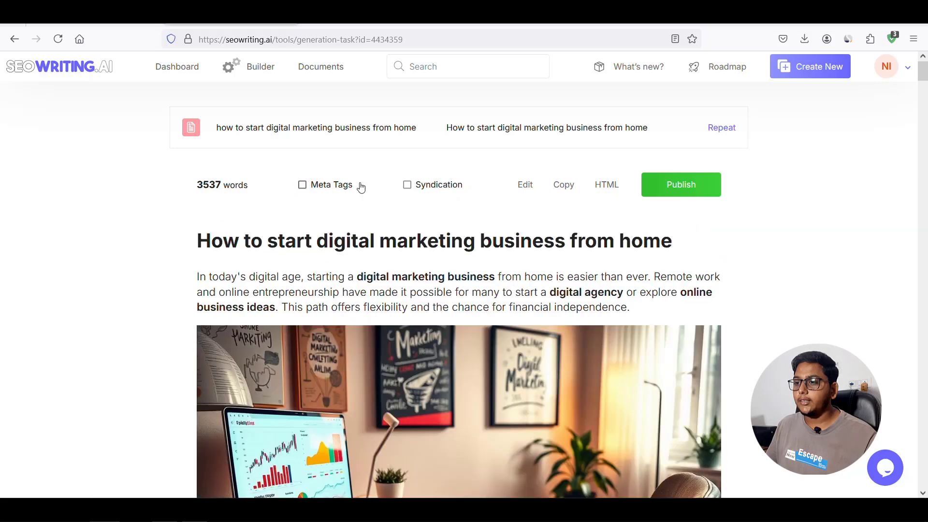
Step: Show the syndication texts, copy the Twitter post, review the LinkedIn, Facebook, WhatsApp and Pinterest versions, and hide the texts again
{"action": "left_click", "coordinate": [406, 185]}
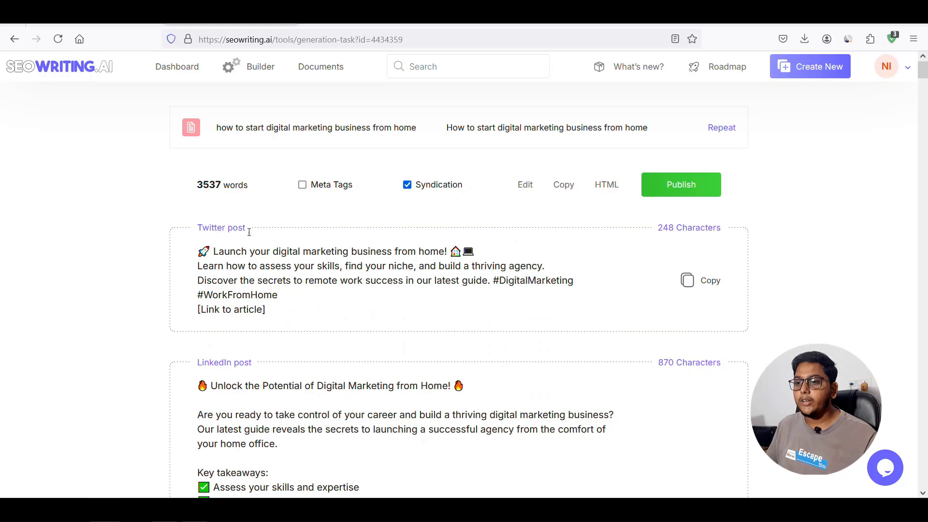
{"action": "left_click", "coordinate": [706, 285]}
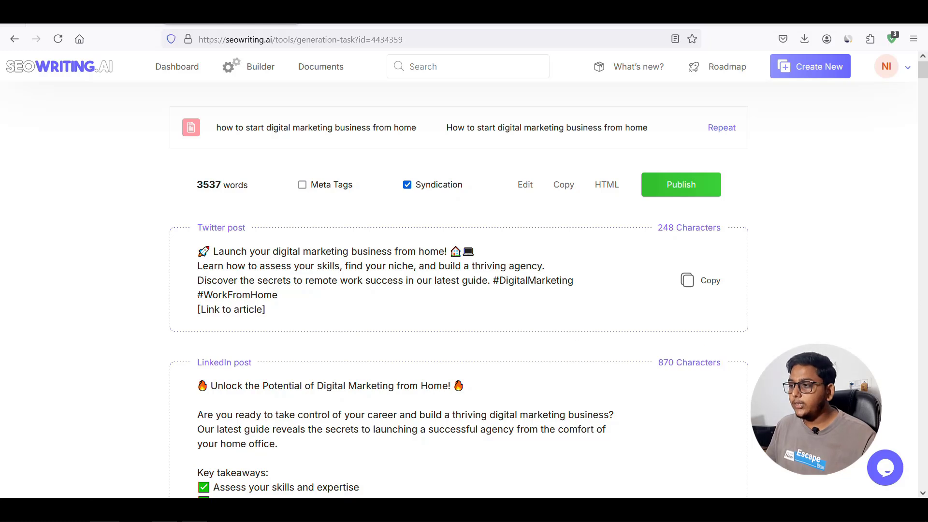
{"action": "left_click_drag", "start_coordinate": [924, 74], "coordinate": [924, 84]}
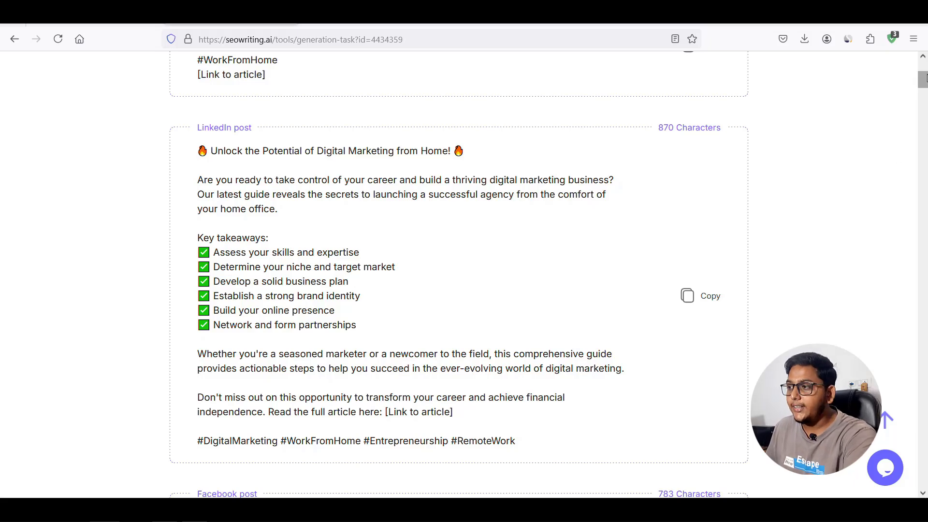
{"action": "left_click_drag", "start_coordinate": [923, 83], "coordinate": [923, 112]}
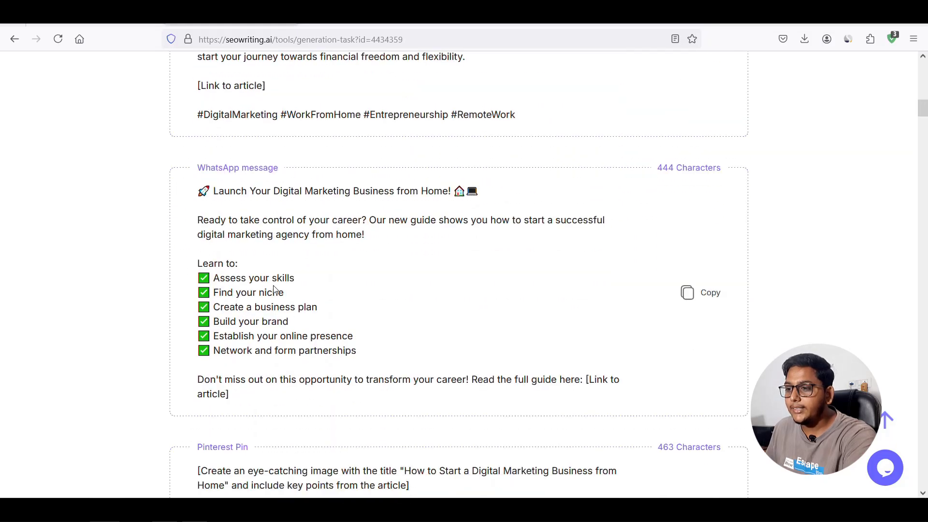
{"action": "scroll", "coordinate": [288, 283], "scroll_direction": "down", "scroll_amount": 5}
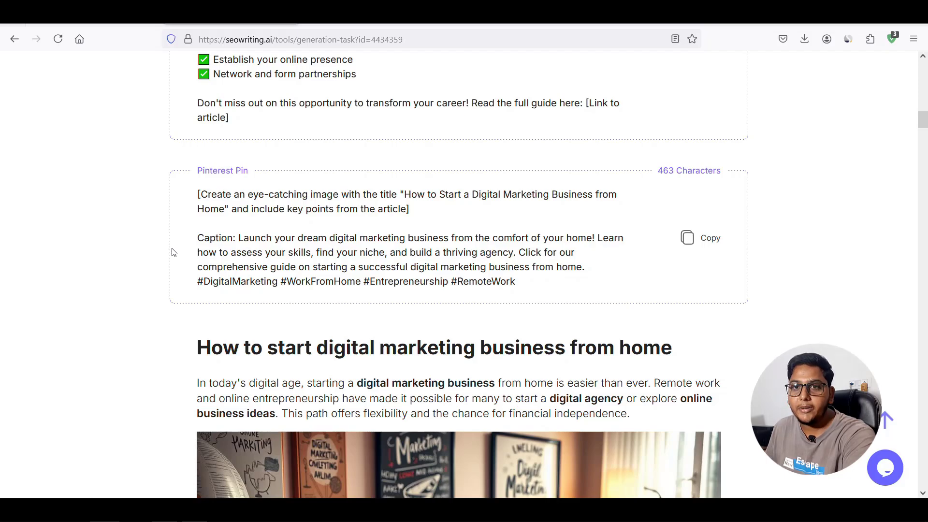
{"action": "scroll", "coordinate": [173, 253], "scroll_direction": "up", "scroll_amount": 10}
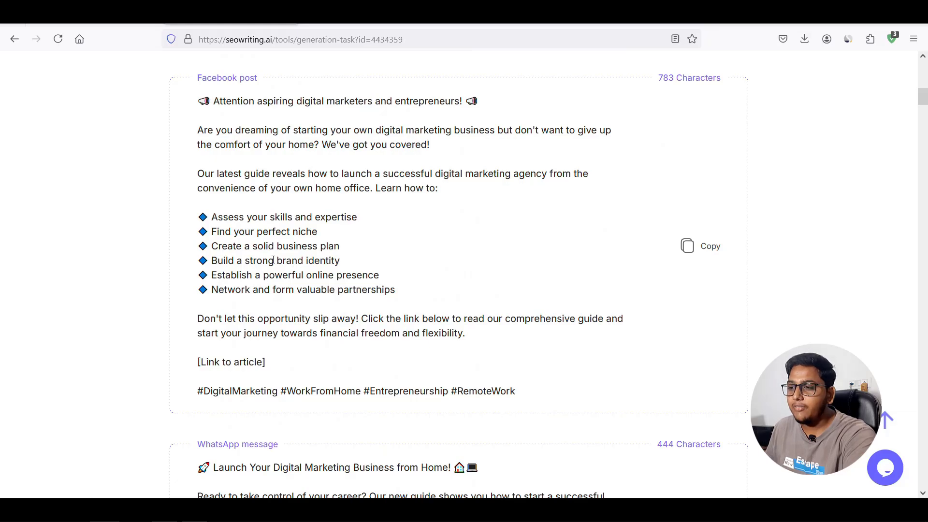
{"action": "scroll", "coordinate": [311, 259], "scroll_direction": "up", "scroll_amount": 12}
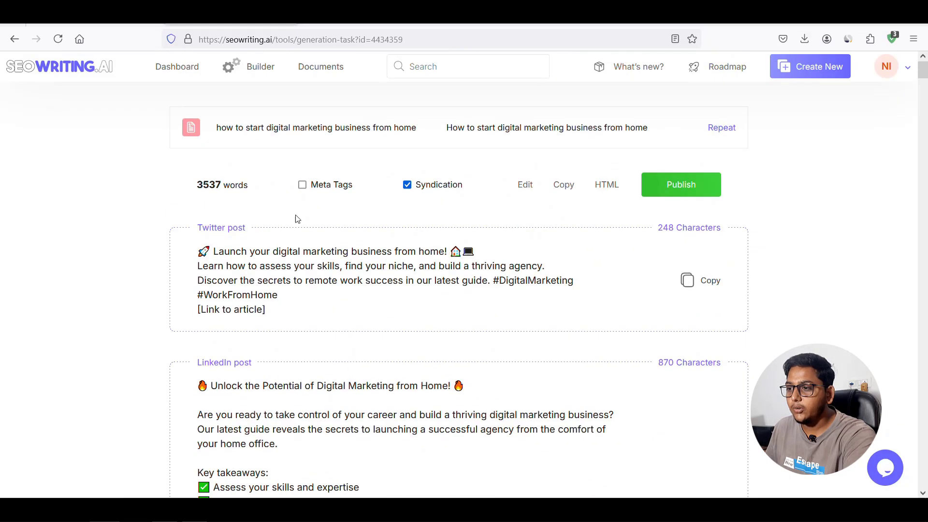
{"action": "left_click", "coordinate": [407, 185]}
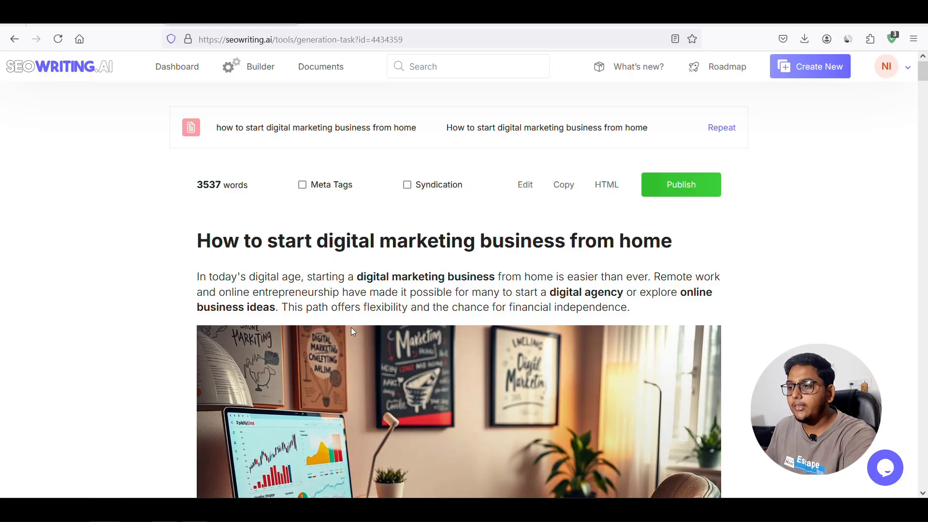
Step: Copy the full generated article and paste it into the blank WordPress post on bloggingskill.com, starting from the title
{"action": "left_click", "coordinate": [564, 186]}
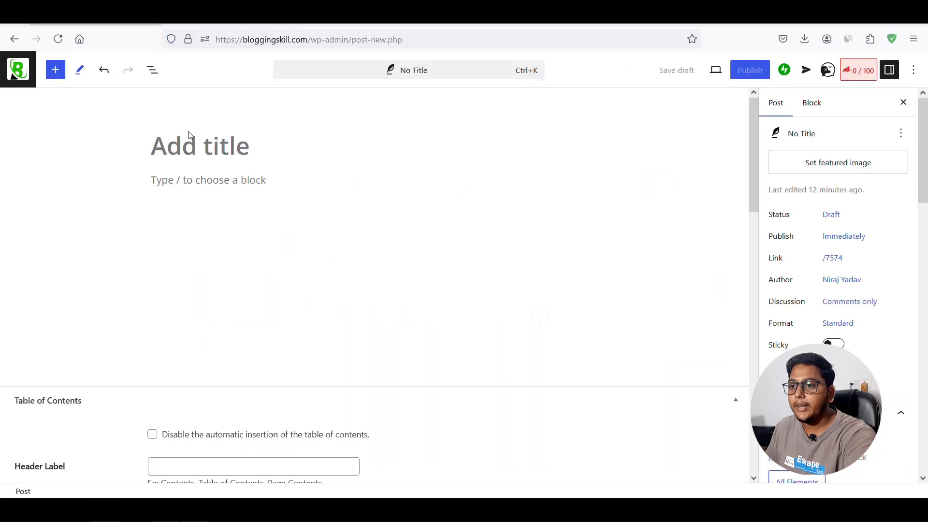
{"action": "left_click", "coordinate": [159, 154]}
{"action": "right_click", "coordinate": [160, 155]}
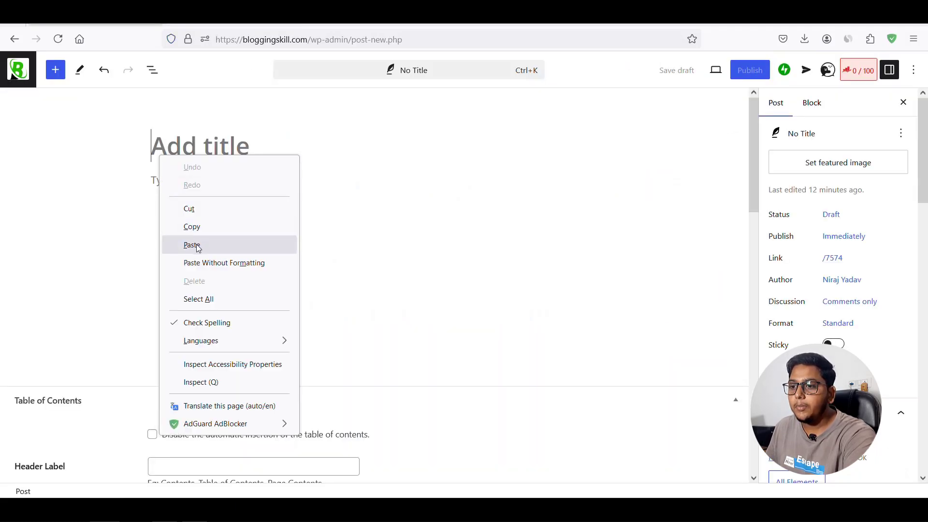
{"action": "left_click", "coordinate": [198, 245]}
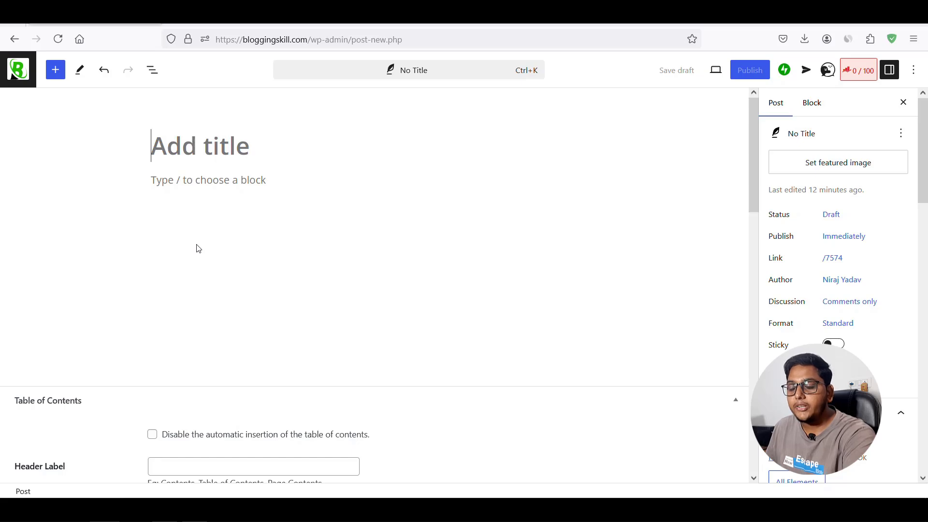
{"action": "key", "text": "ctrl+v"}
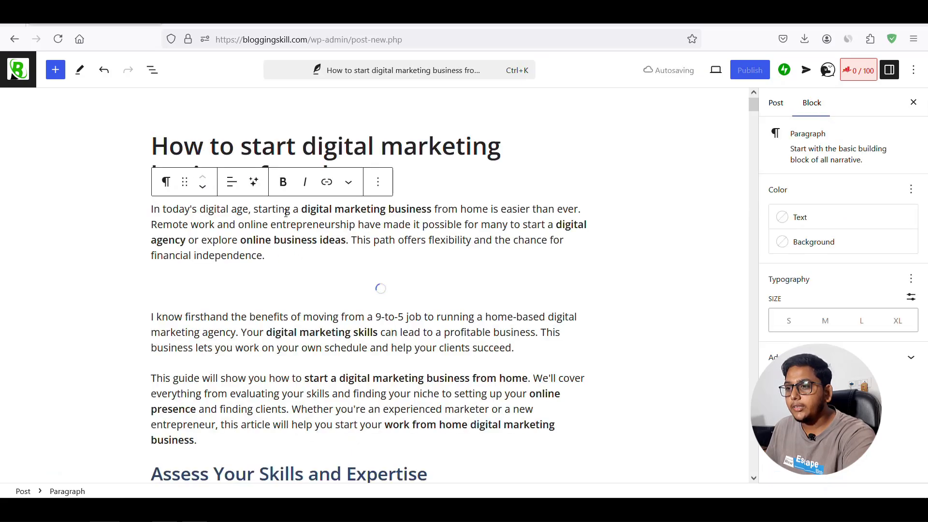
Step: Examine the pasted WordPress post's headings, lists, tables, quotes and images from start to end
{"action": "scroll", "coordinate": [305, 279], "scroll_direction": "down", "scroll_amount": 20}
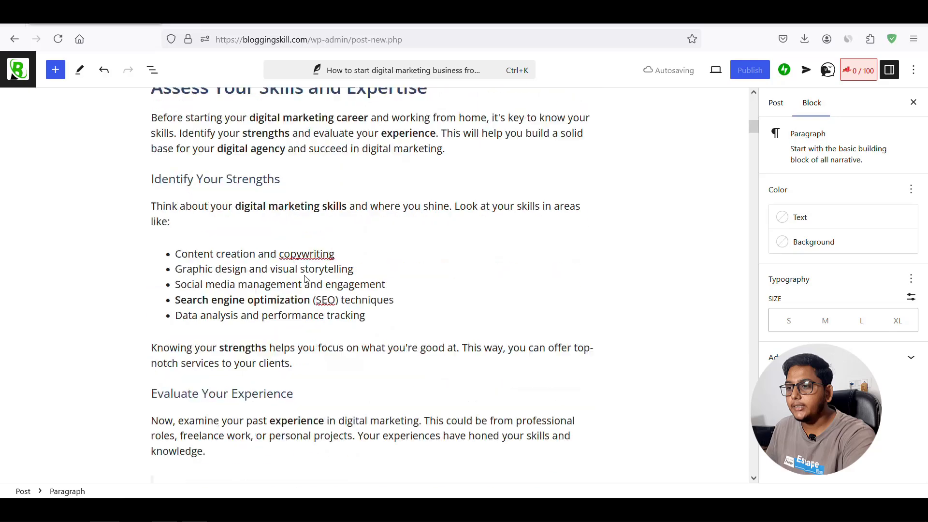
{"action": "scroll", "coordinate": [305, 279], "scroll_direction": "down", "scroll_amount": 20}
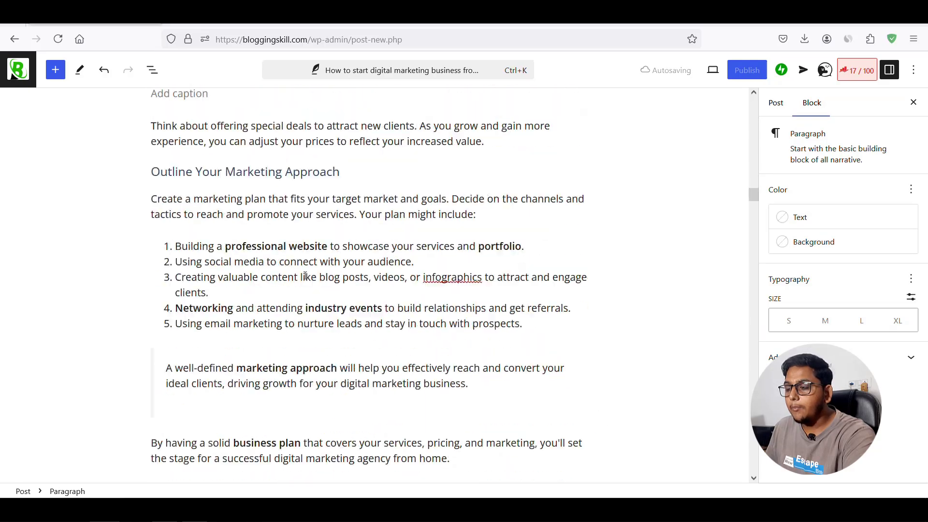
{"action": "scroll", "coordinate": [305, 279], "scroll_direction": "down", "scroll_amount": 5}
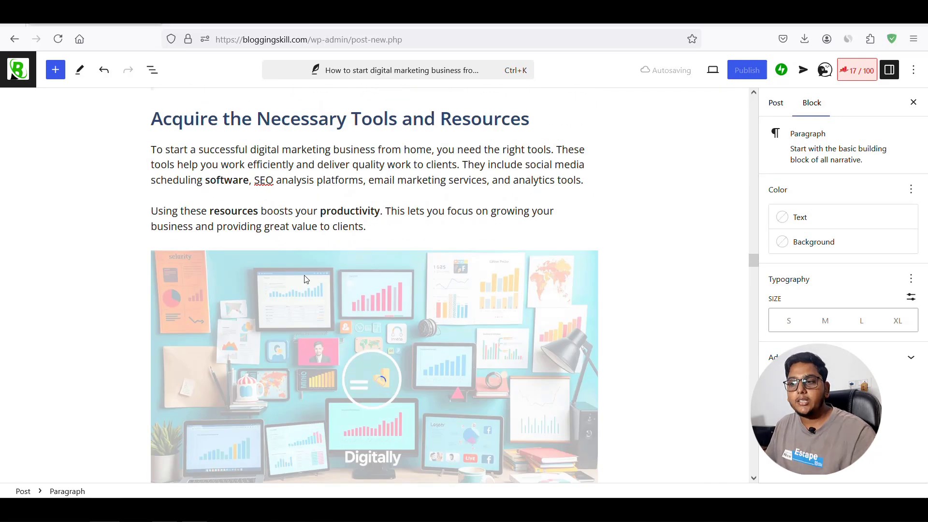
{"action": "scroll", "coordinate": [305, 279], "scroll_direction": "down", "scroll_amount": 15}
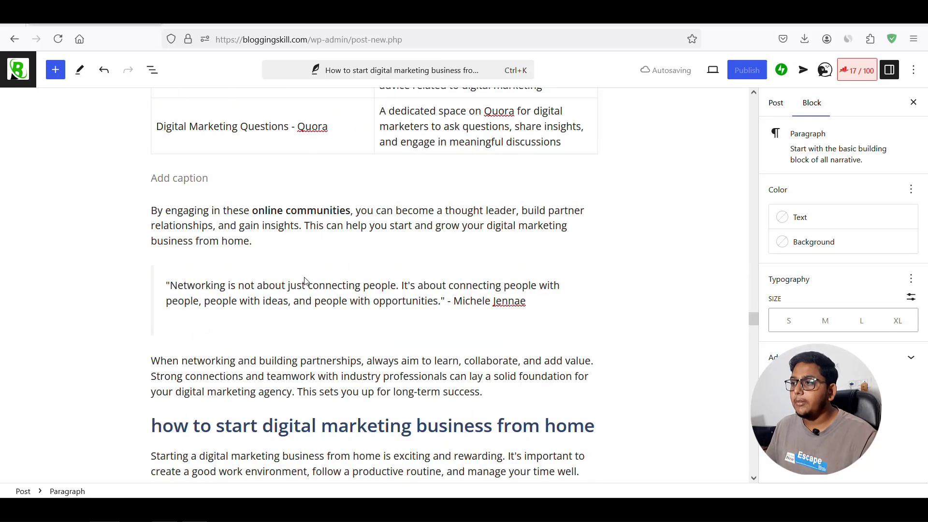
{"action": "scroll", "coordinate": [304, 279], "scroll_direction": "down", "scroll_amount": 20}
{"action": "scroll", "coordinate": [305, 277], "scroll_direction": "up", "scroll_amount": 18}
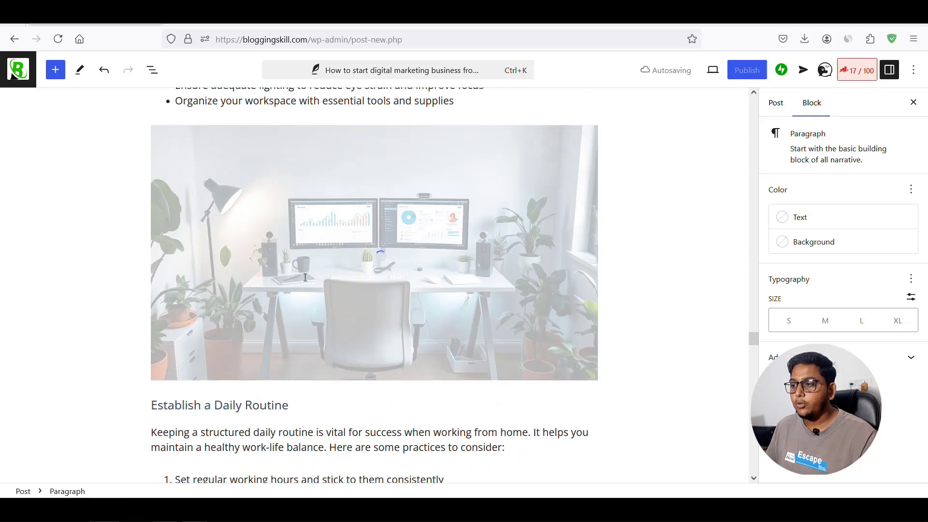
{"action": "scroll", "coordinate": [305, 277], "scroll_direction": "up", "scroll_amount": 20}
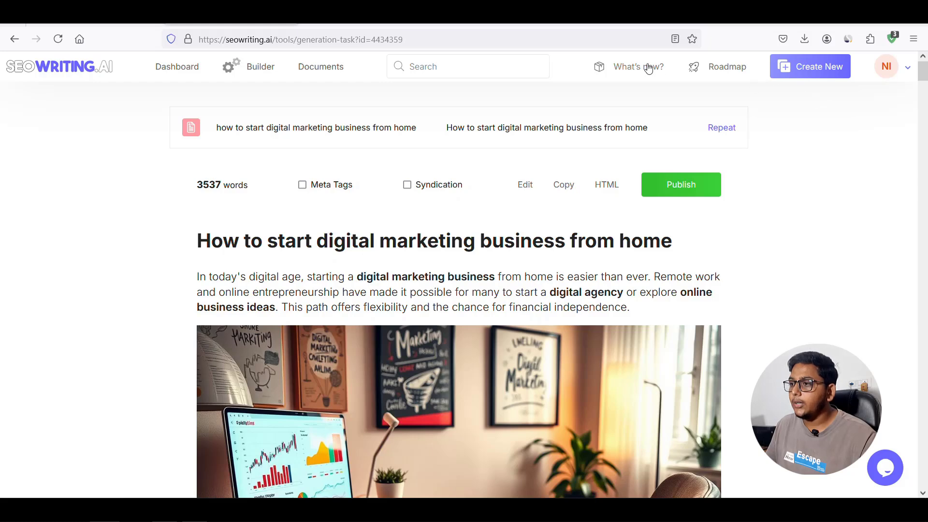
Step: Switch back to SEOWriting.ai and open the subscription plans from the account's billing page
{"action": "left_click", "coordinate": [909, 70]}
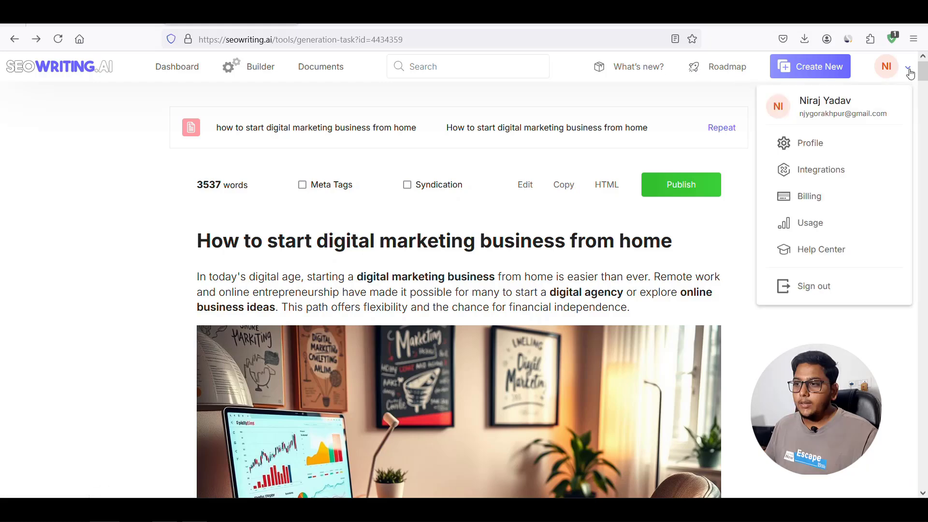
{"action": "left_click", "coordinate": [815, 198]}
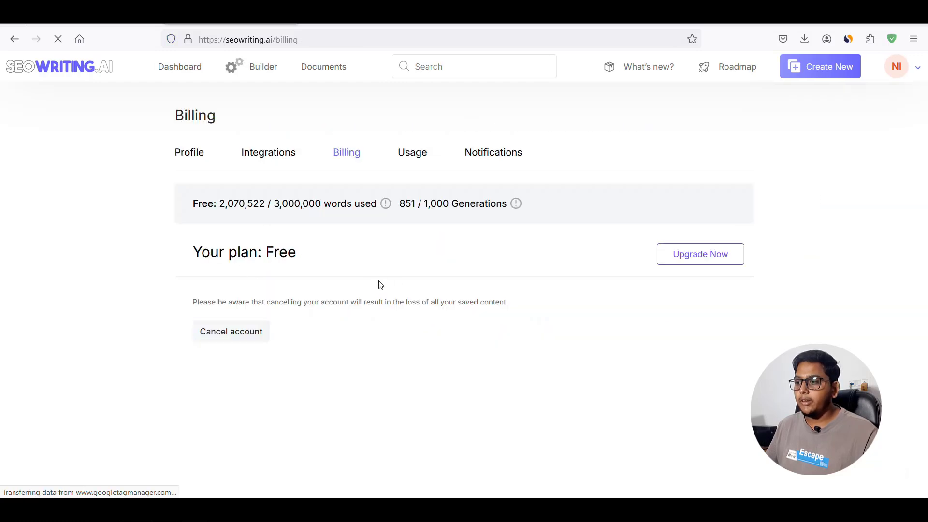
{"action": "left_click", "coordinate": [700, 259]}
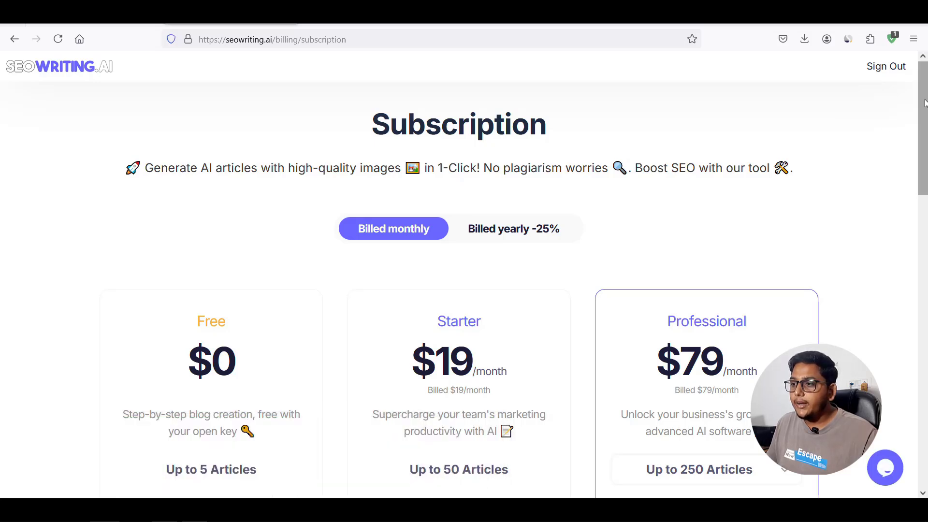
Step: Compare the monthly prices, article limits and features of the Free, Starter and Professional plans
{"action": "left_click_drag", "start_coordinate": [924, 103], "coordinate": [923, 188]}
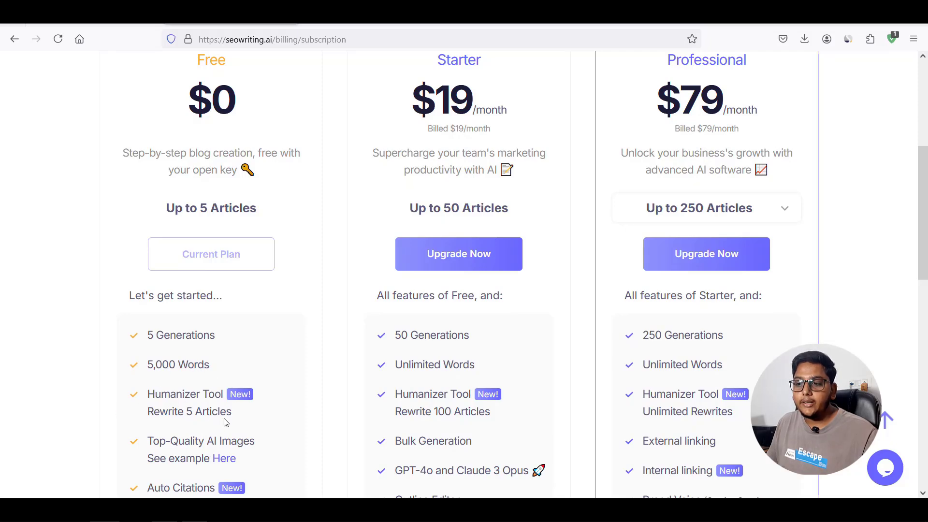
{"action": "scroll", "coordinate": [209, 396], "scroll_direction": "down", "scroll_amount": 5}
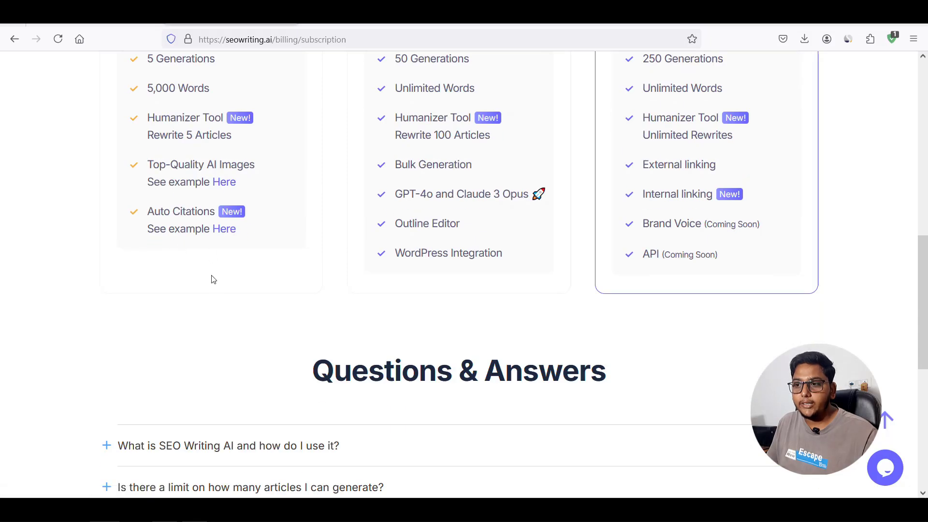
{"action": "scroll", "coordinate": [213, 278], "scroll_direction": "up", "scroll_amount": 5}
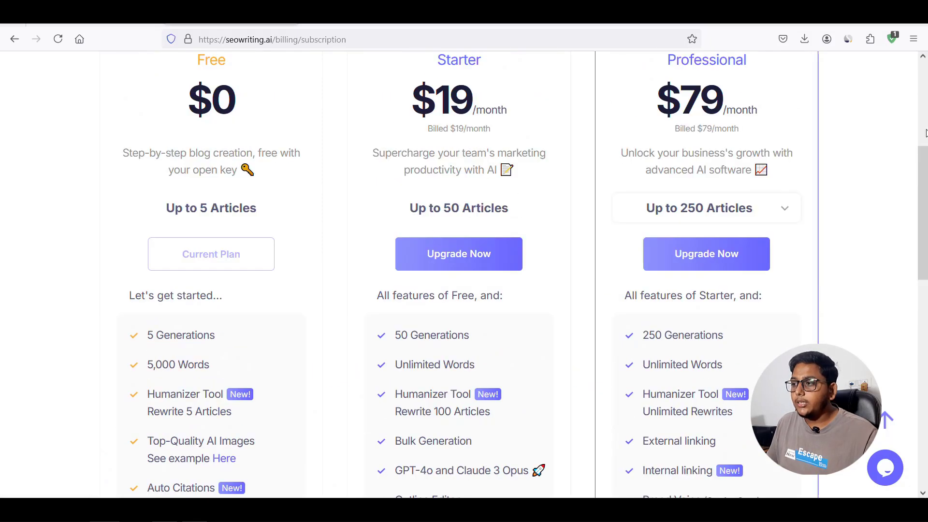
{"action": "scroll", "coordinate": [924, 165], "scroll_direction": "up", "scroll_amount": 1}
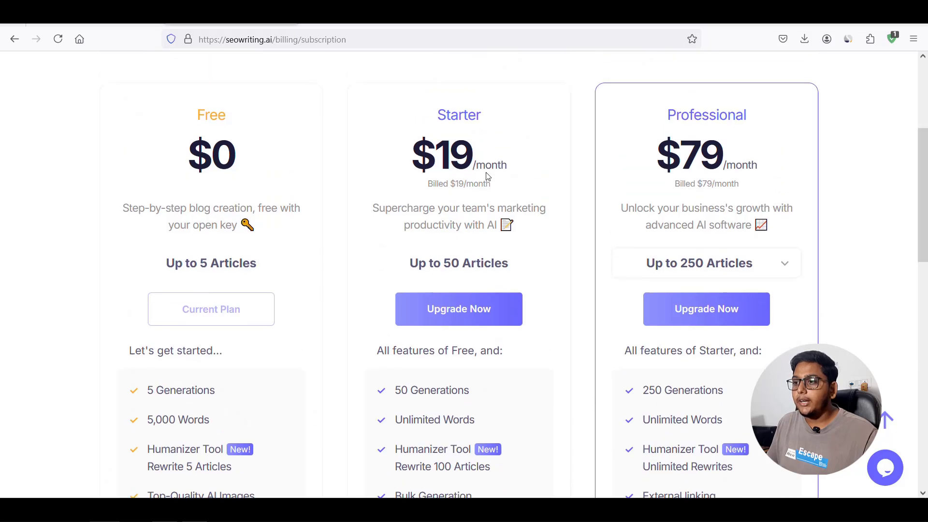
{"action": "scroll", "coordinate": [453, 169], "scroll_direction": "up", "scroll_amount": 4}
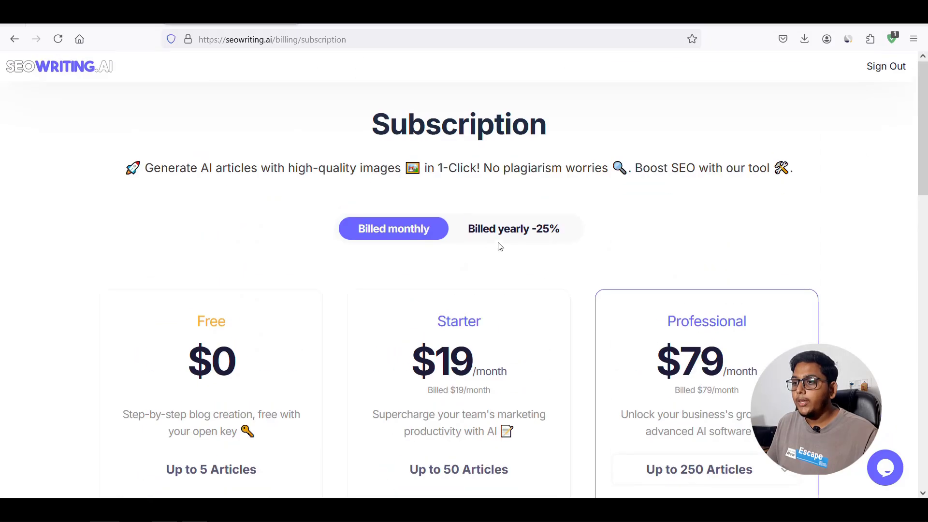
Step: Show the plans with yearly billing and examine their prices and included features
{"action": "left_click", "coordinate": [519, 231]}
{"action": "scroll", "coordinate": [515, 240], "scroll_direction": "down", "scroll_amount": 5}
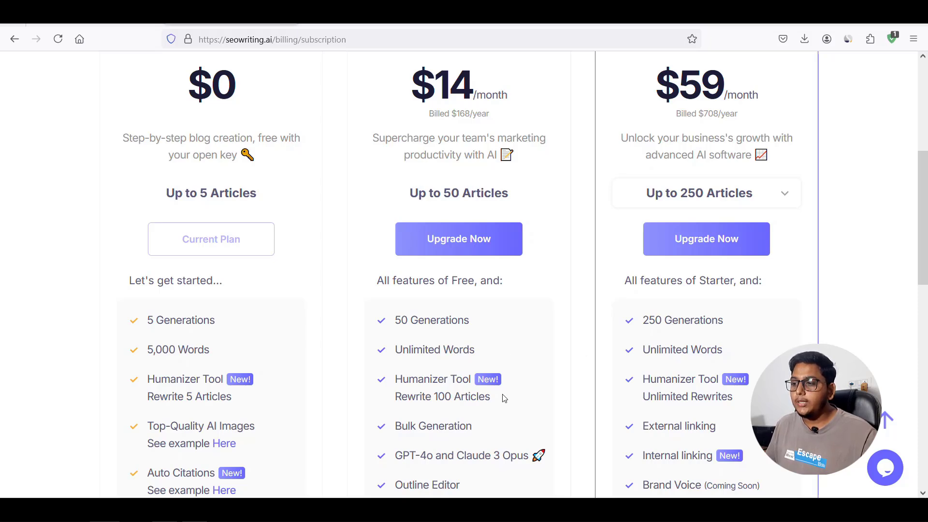
{"action": "scroll", "coordinate": [444, 430], "scroll_direction": "down", "scroll_amount": 5}
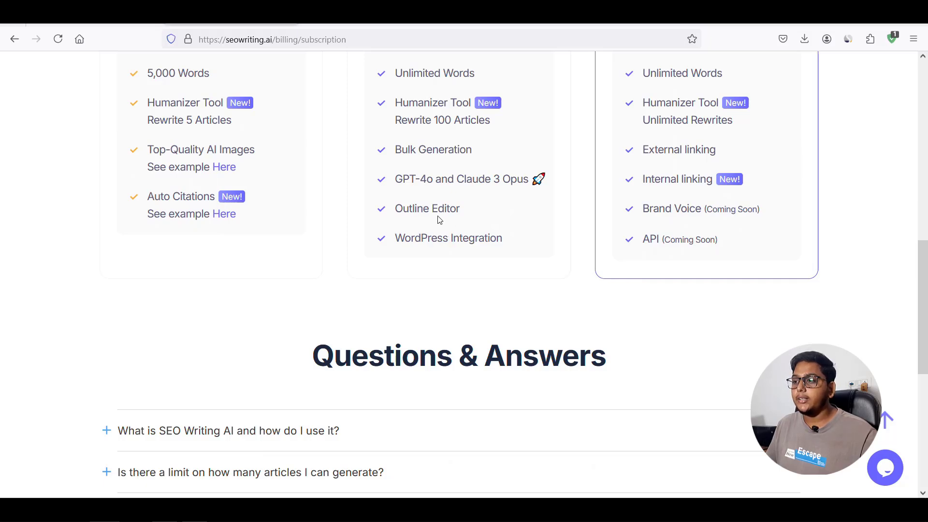
{"action": "scroll", "coordinate": [661, 212], "scroll_direction": "up", "scroll_amount": 6}
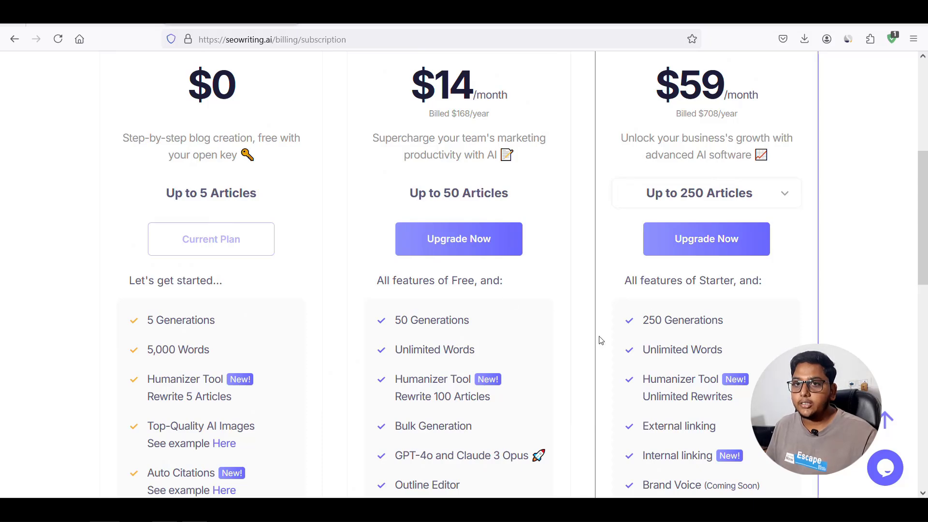
{"action": "scroll", "coordinate": [601, 341], "scroll_direction": "up", "scroll_amount": 6}
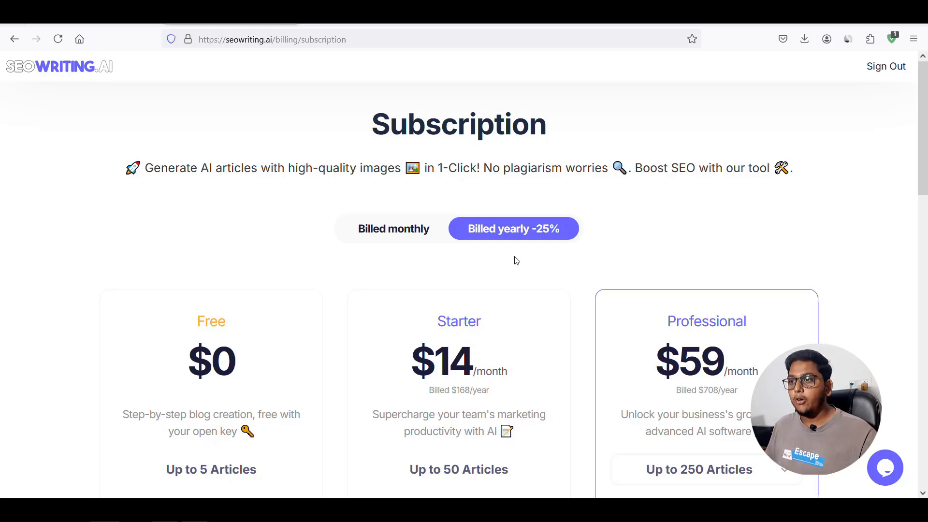
Step: Switch to the BloggingSkill website's home page
{"action": "left_click", "coordinate": [367, 14]}
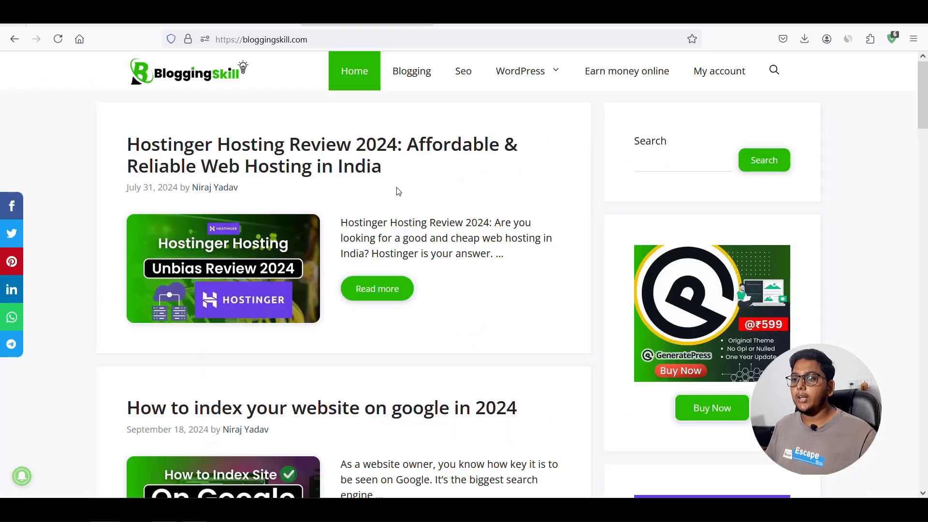